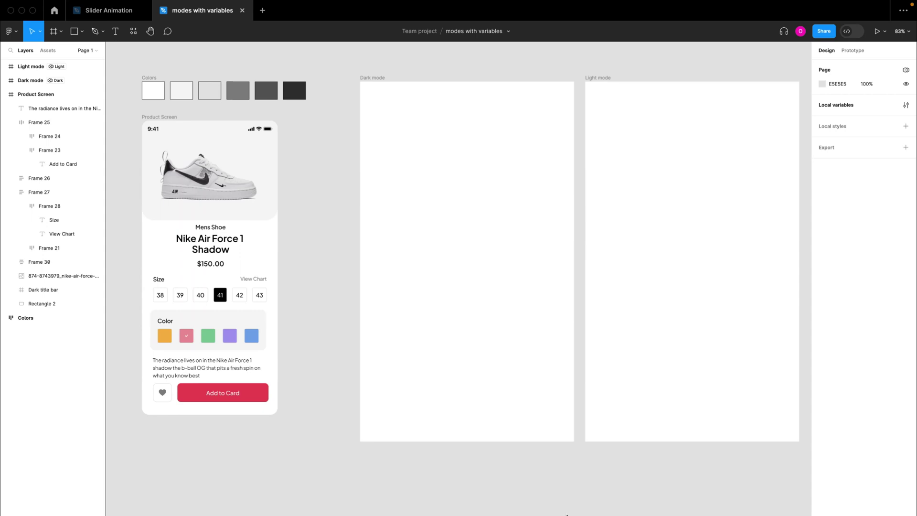
Step: Place a copy of the Product Screen frame inside the Dark mode frame
left_click(168, 117)
left_click(381, 148)
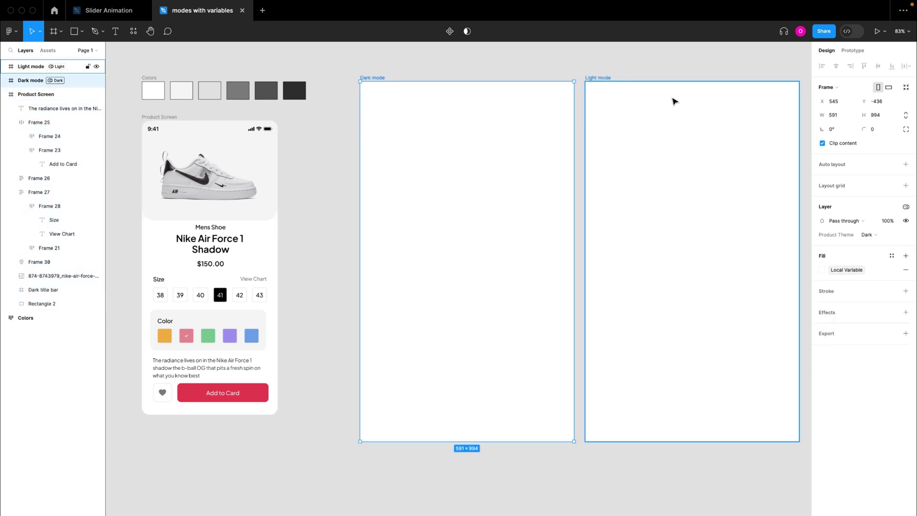
left_click(674, 100)
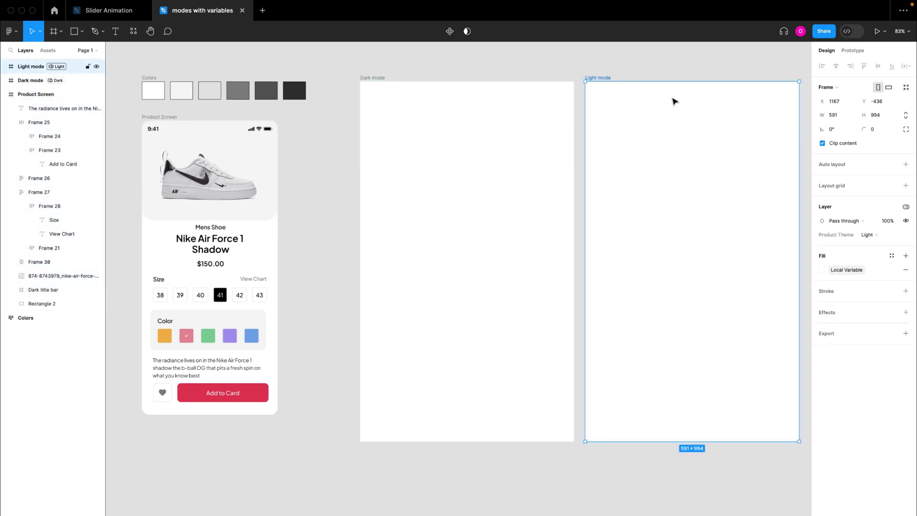
left_click(174, 119)
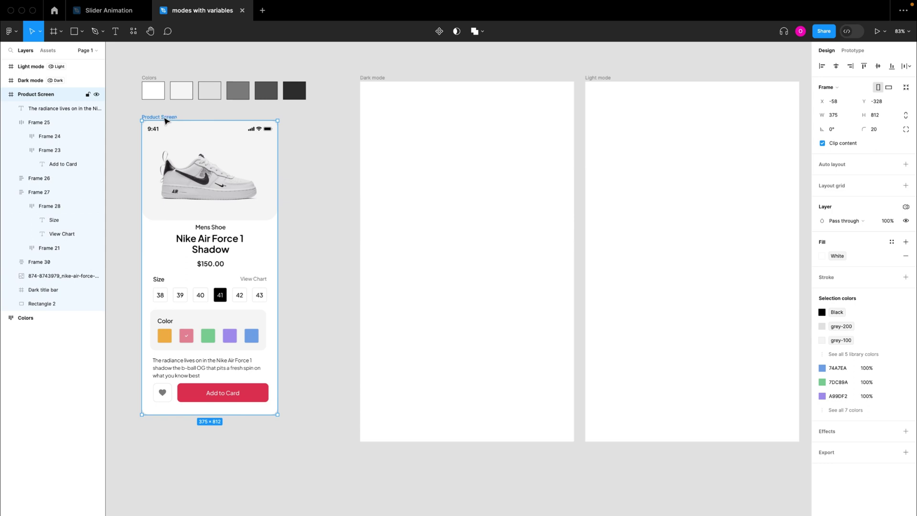
left_click_drag(165, 120, 417, 114)
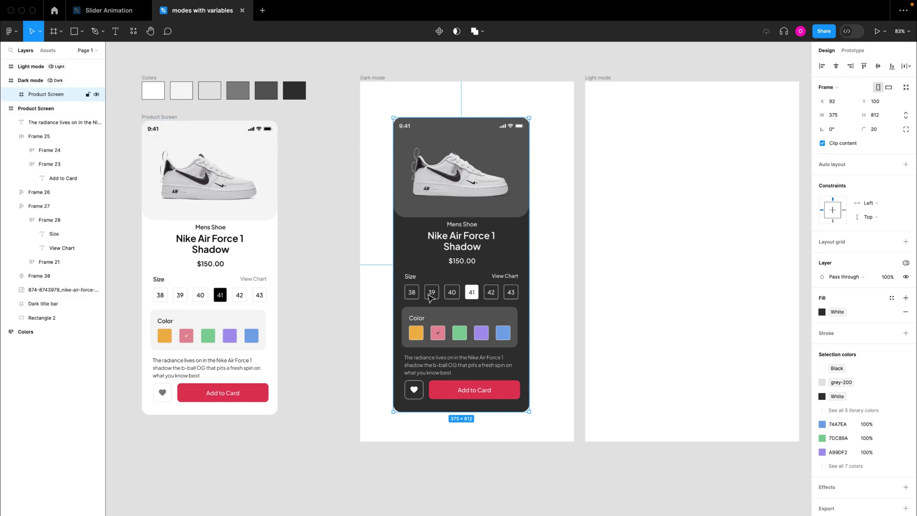
mouse_move(445, 239)
left_mouse_down()
mouse_move(682, 214)
mouse_move(684, 222)
mouse_move(674, 243)
mouse_move(538, 248)
mouse_move(450, 237)
left_mouse_up()
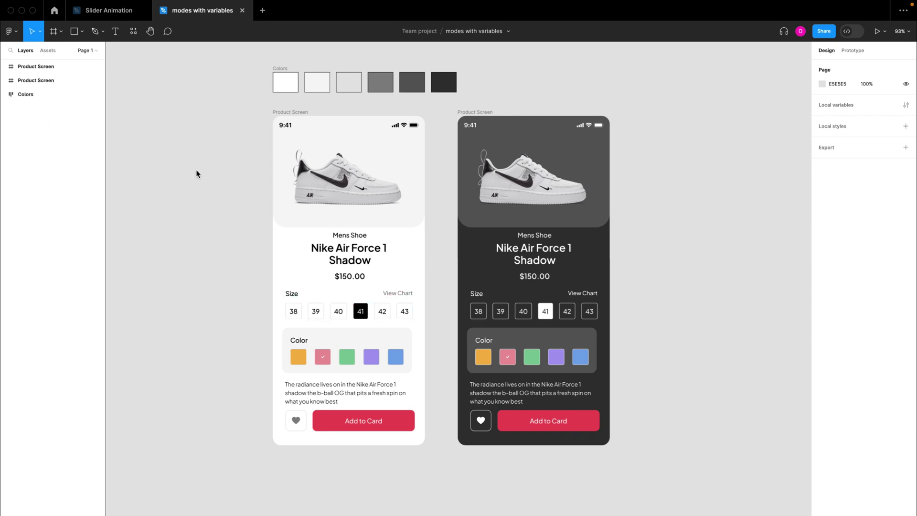
Step: Look over the desktop and mobile screen designs in the Slider Animation file, and return to the modes with variables file
left_click(107, 12)
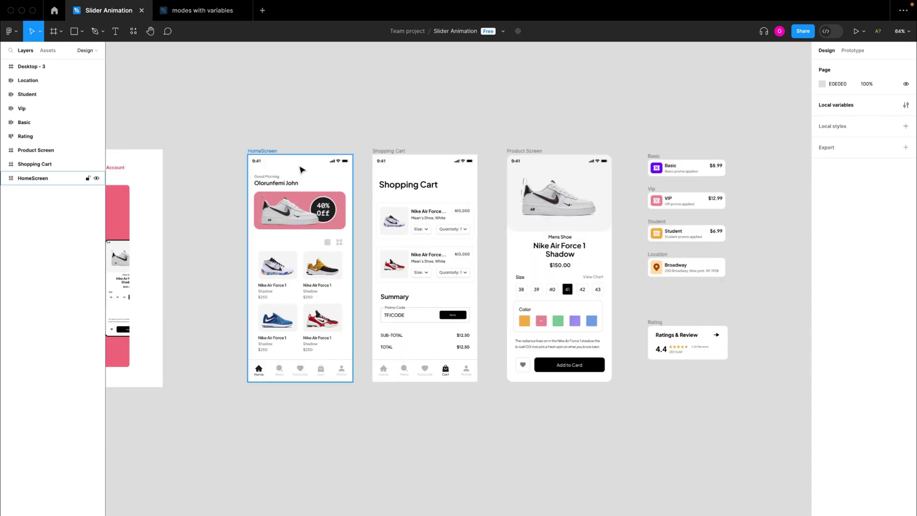
scroll(302, 168, "down", 5)
scroll(301, 170, "left", 3)
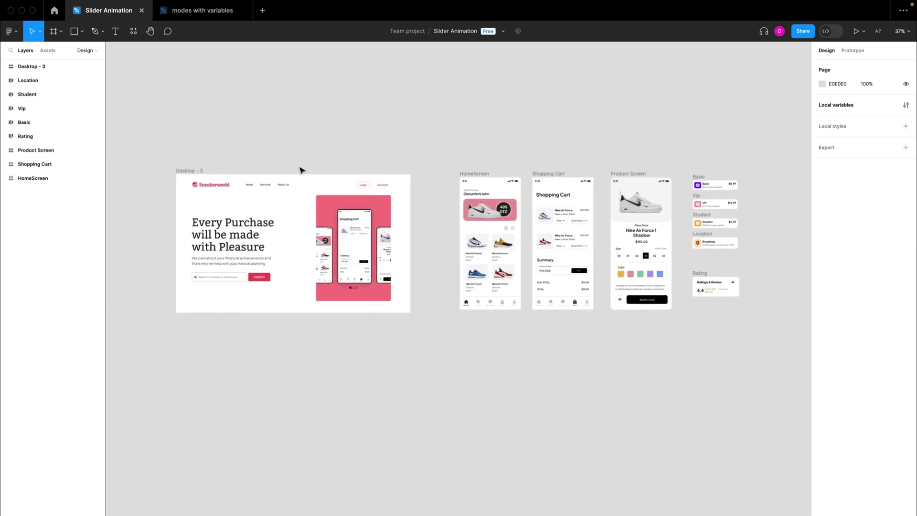
scroll(358, 275, "up", 5)
scroll(358, 276, "down", 6)
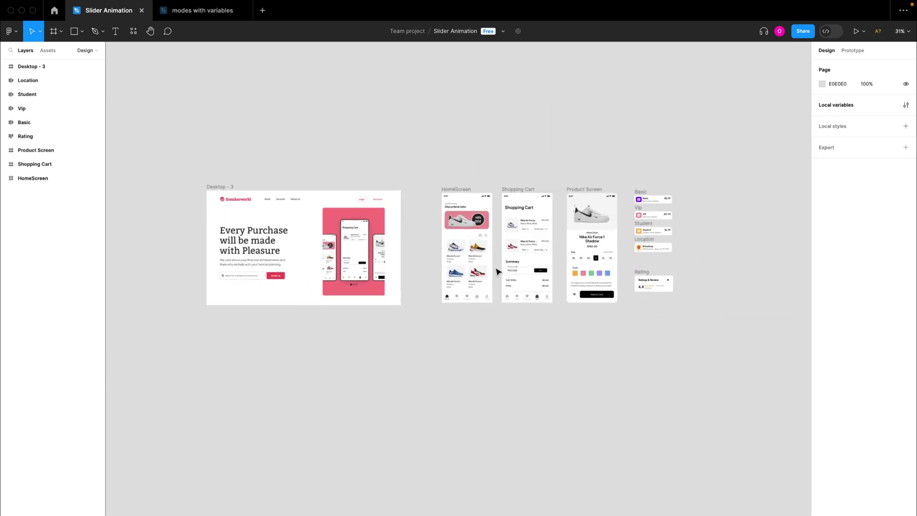
scroll(497, 272, "up", 5)
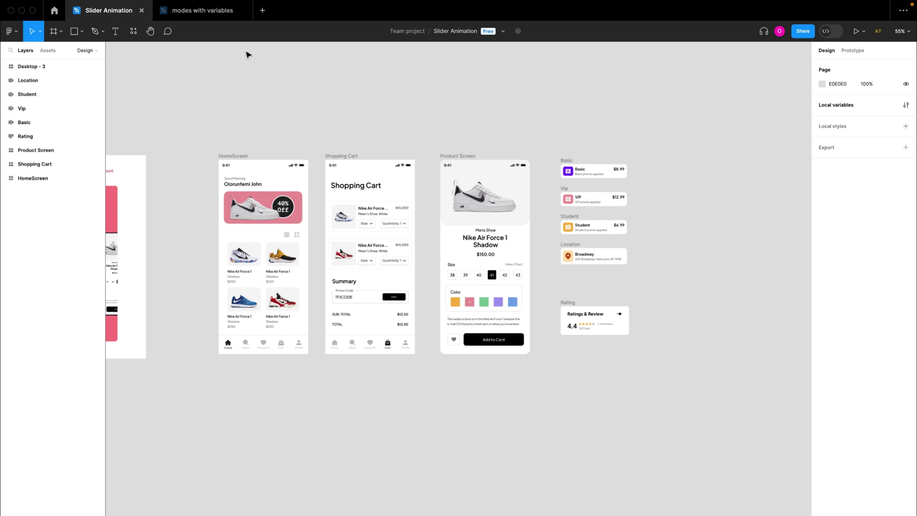
left_click(213, 14)
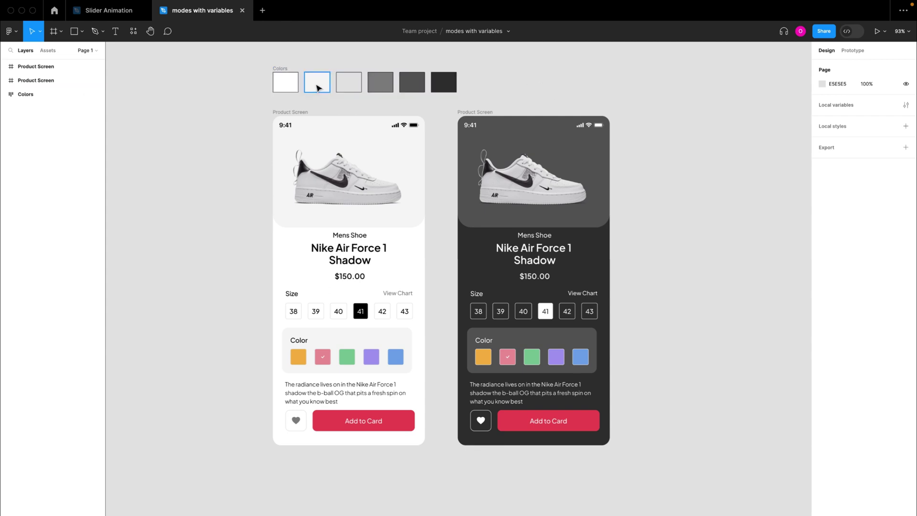
Step: Inspect the Colors swatch frame and the fill of the header background rectangle on the light product screen
left_click(286, 88)
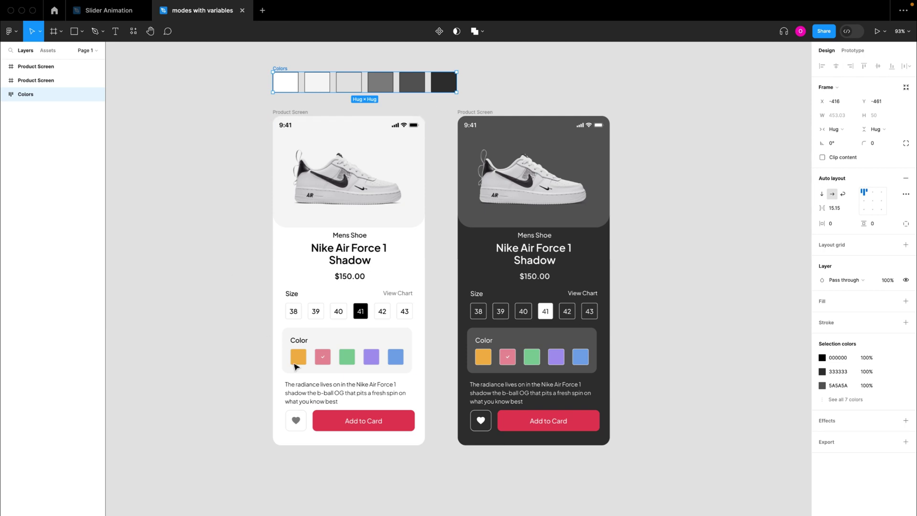
left_click(651, 197)
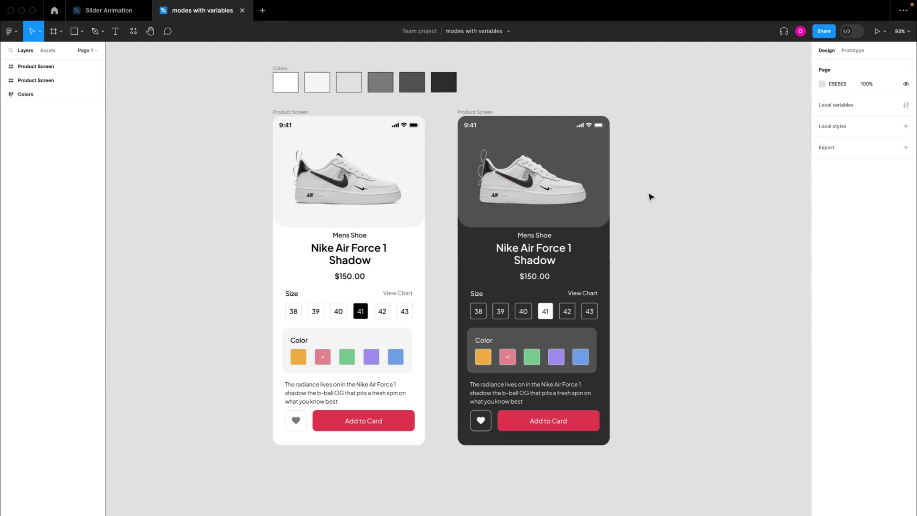
left_click(287, 73)
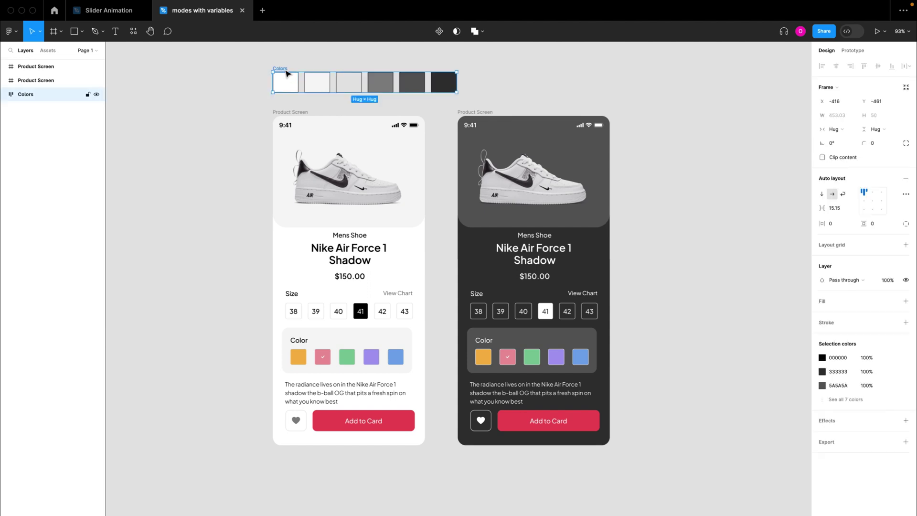
left_click(414, 168)
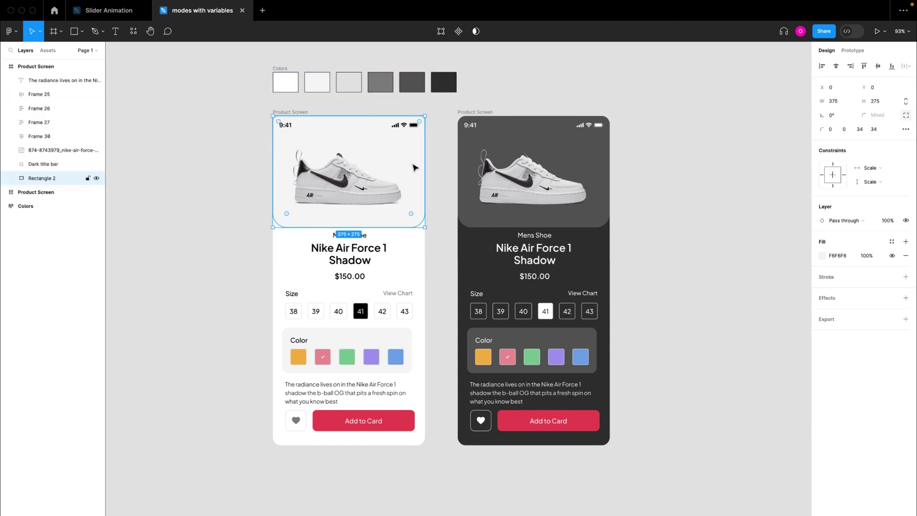
left_click(653, 111)
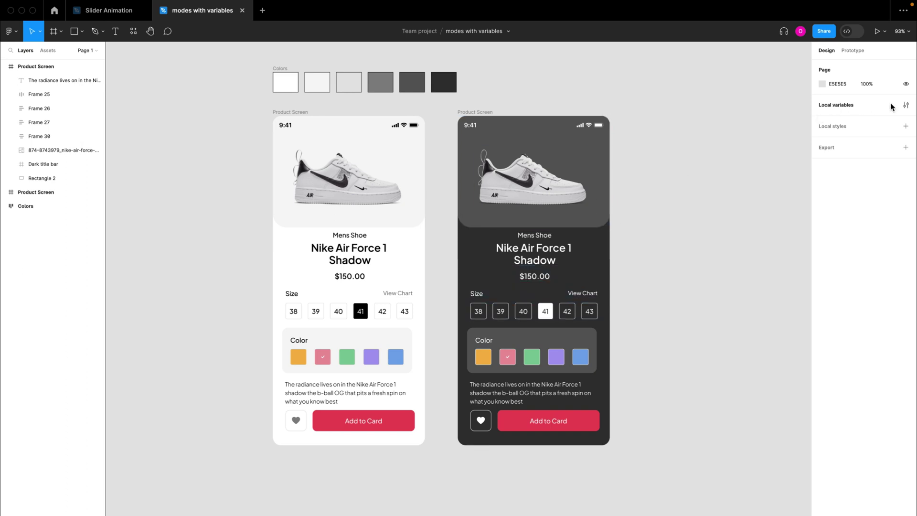
Step: Open the local variables and rename Collection 1 as Product Theme
left_click(906, 106)
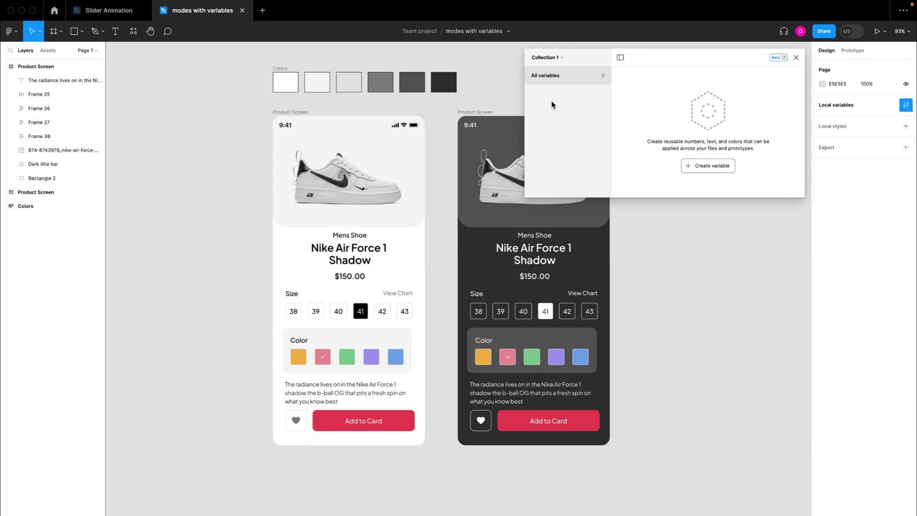
left_click(557, 59)
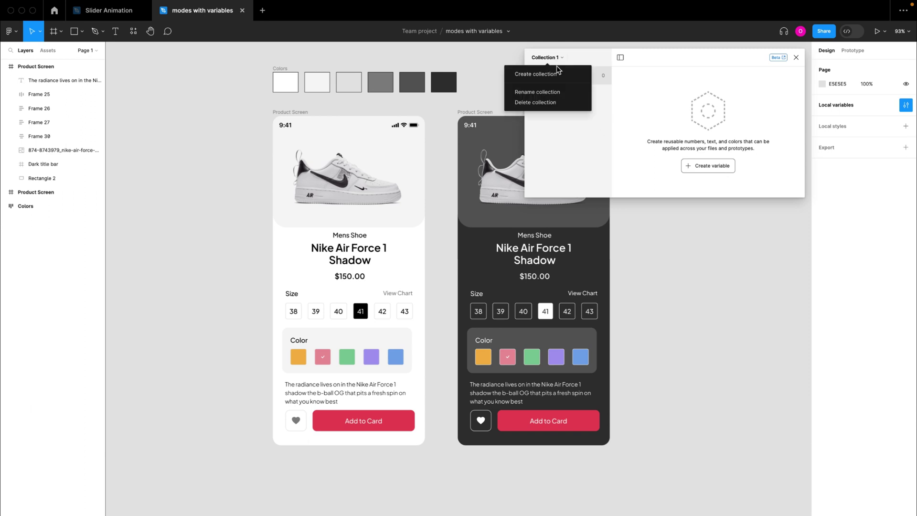
left_click(554, 94)
type("P")
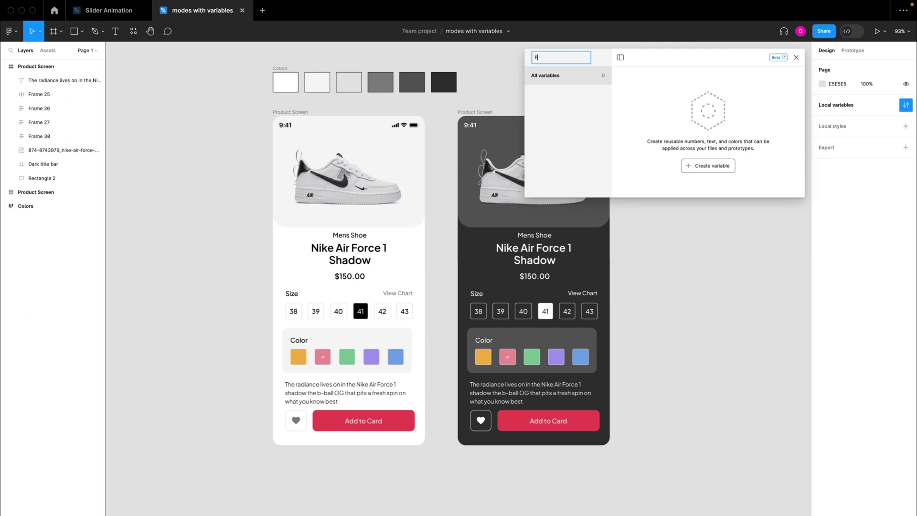
type("roduct Theme")
key("Return")
Step: Create a color variable named White, sampling its value FFFFFF from the white swatch in the Colors frame
scroll(620, 225, "right", 1)
scroll(620, 224, "right", 5)
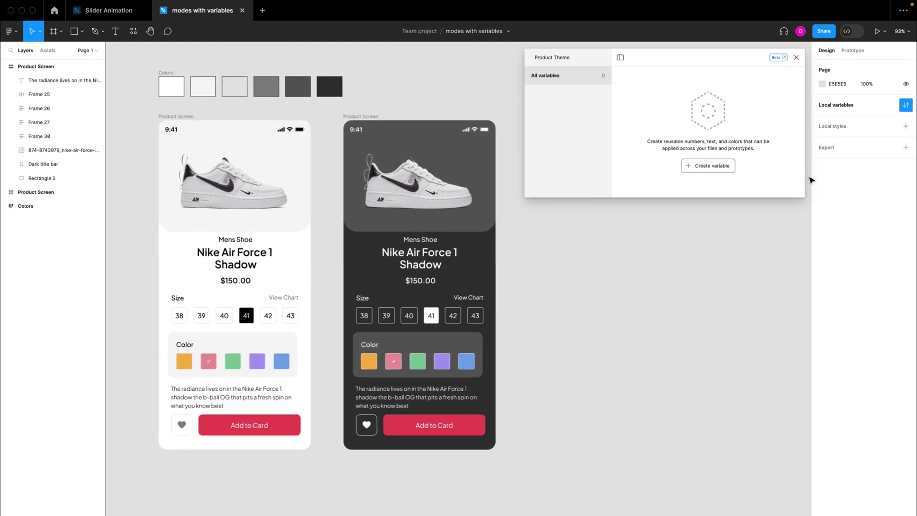
left_click(719, 168)
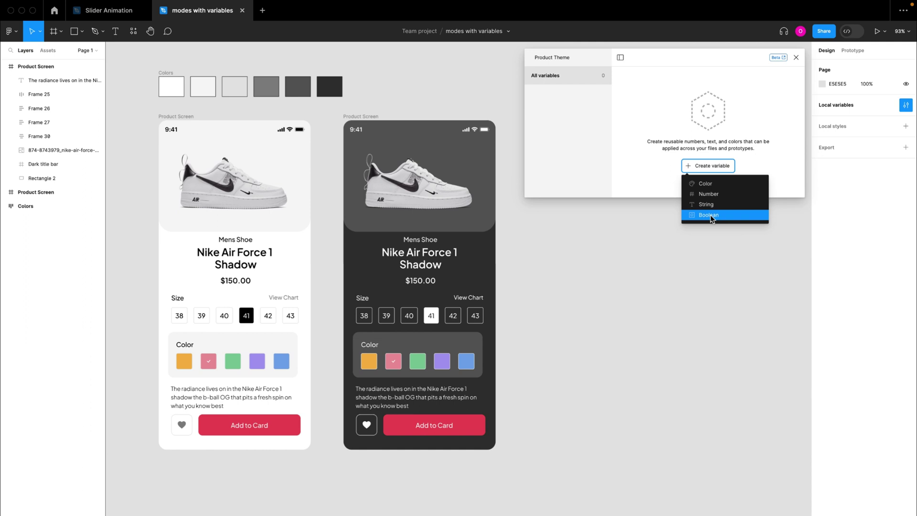
left_click(706, 186)
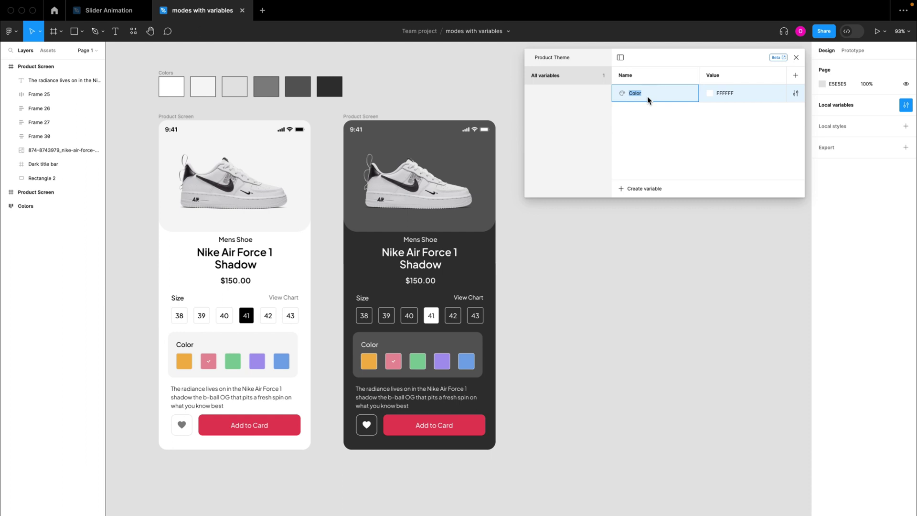
type("White")
left_click(710, 94)
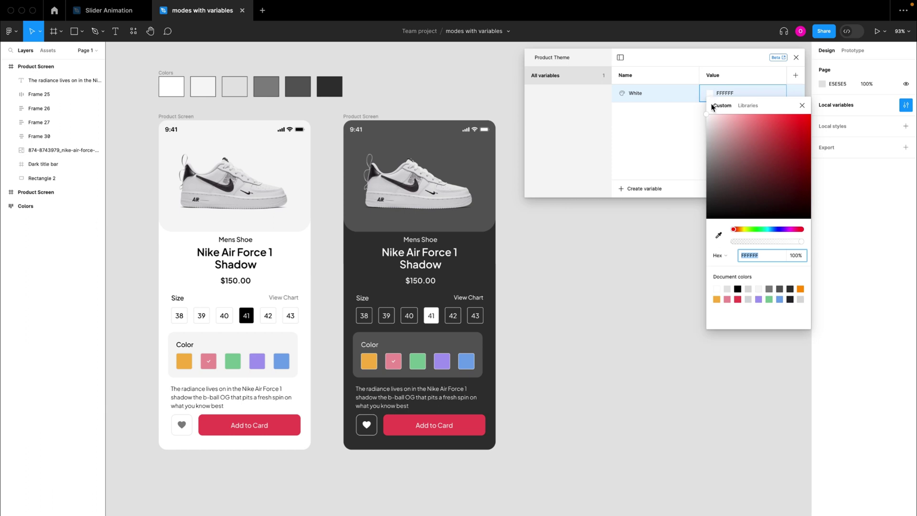
left_click(710, 93)
left_click(710, 93)
left_click(718, 235)
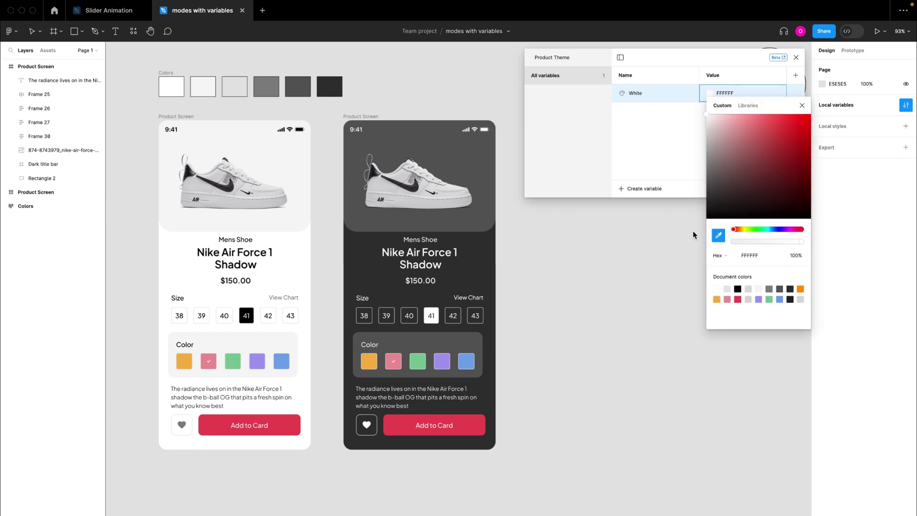
left_click(176, 83)
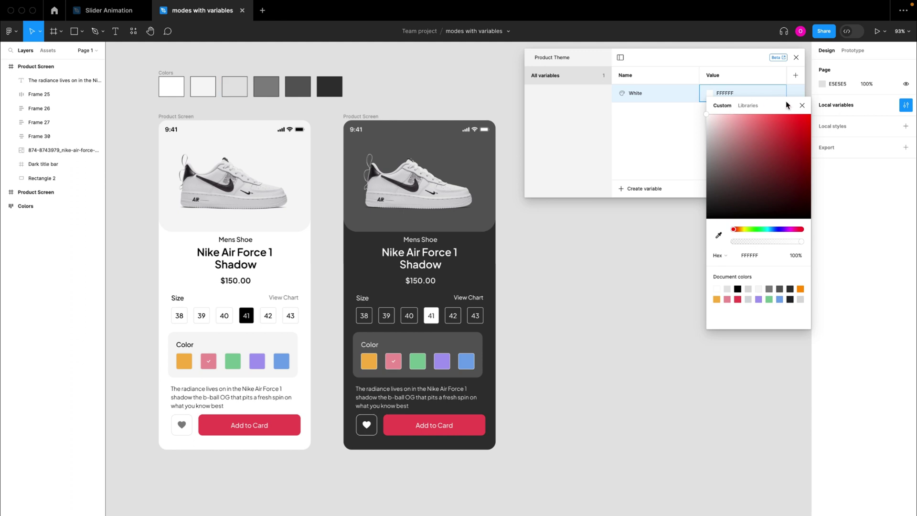
left_click(802, 105)
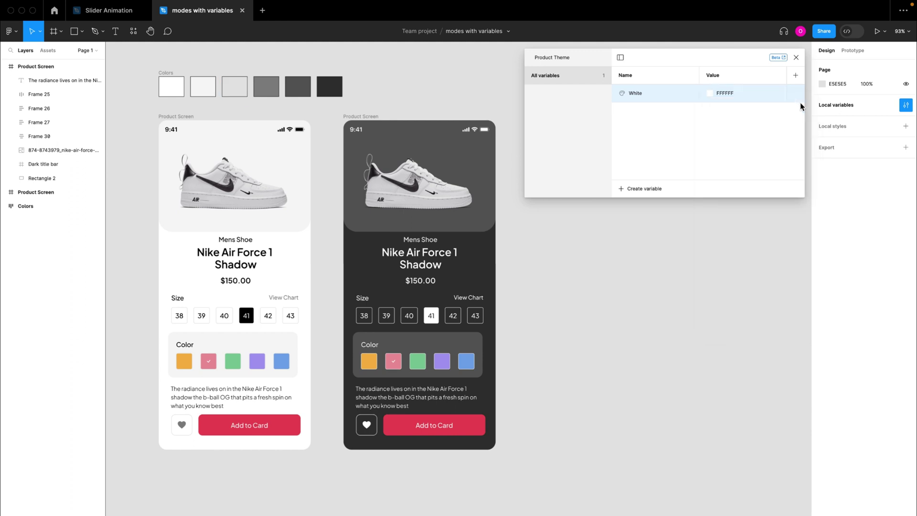
Step: Add a color variable named grey-100, sampling its value F6F6F6 from the second swatch in the Colors frame
left_click(641, 188)
left_click(655, 209)
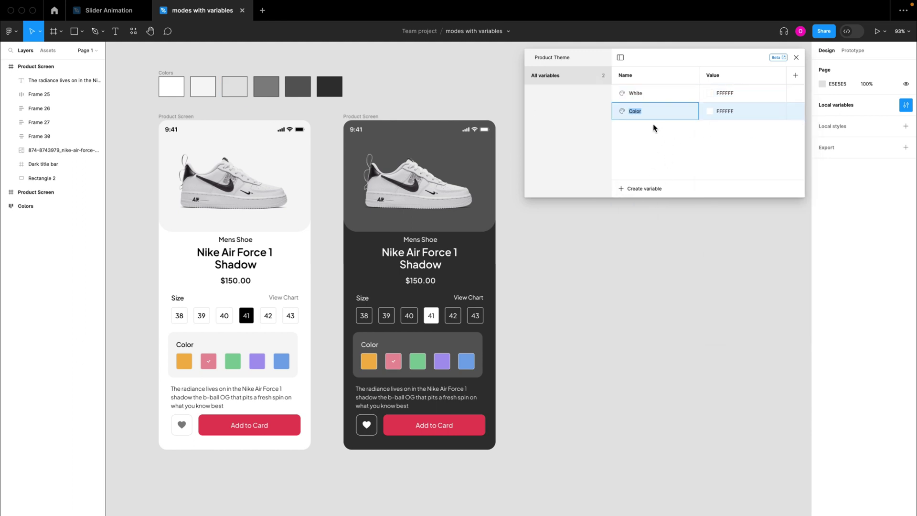
type("grey-100")
left_click(710, 110)
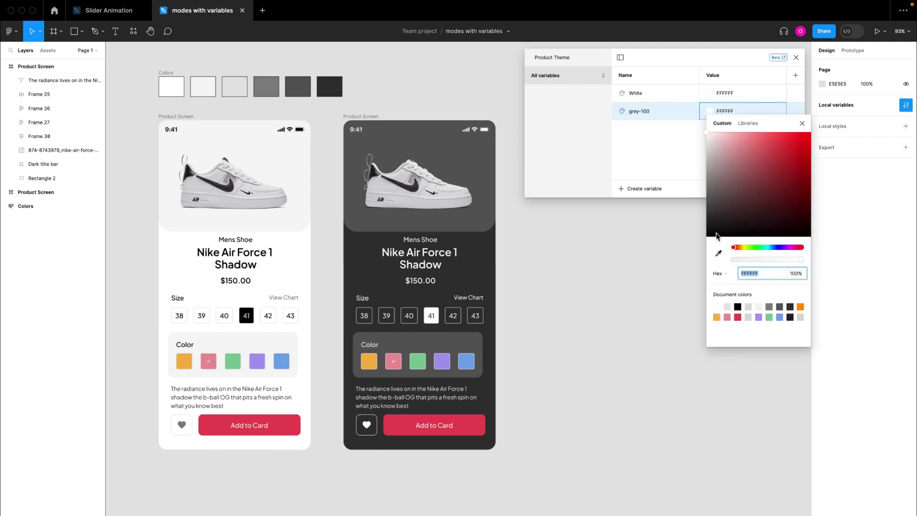
left_click(719, 254)
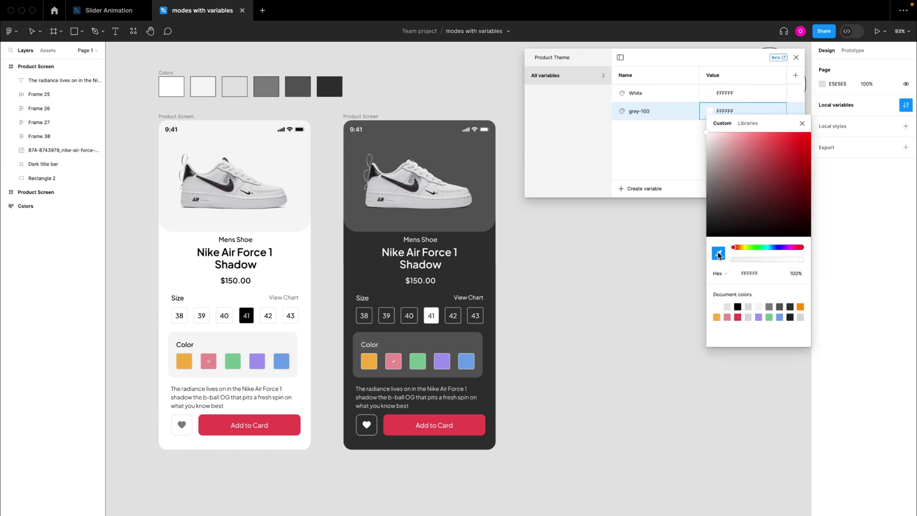
left_click(205, 86)
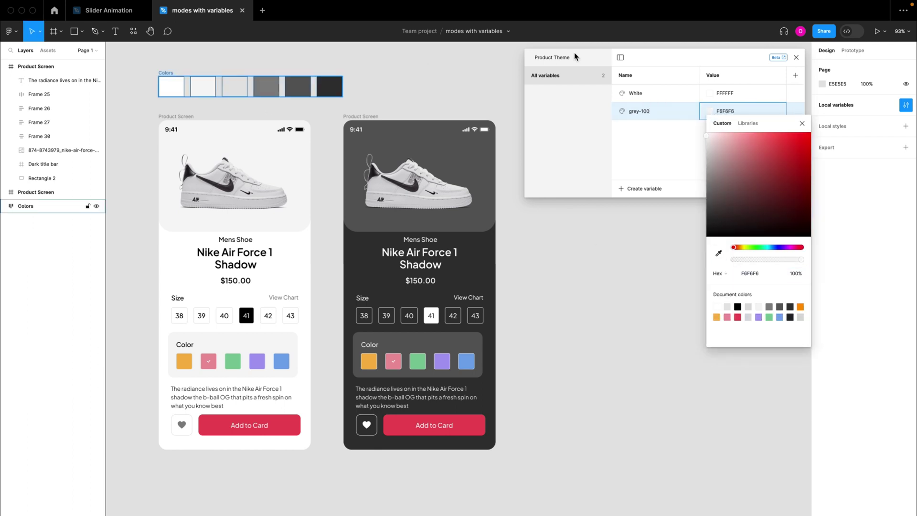
left_click(806, 127)
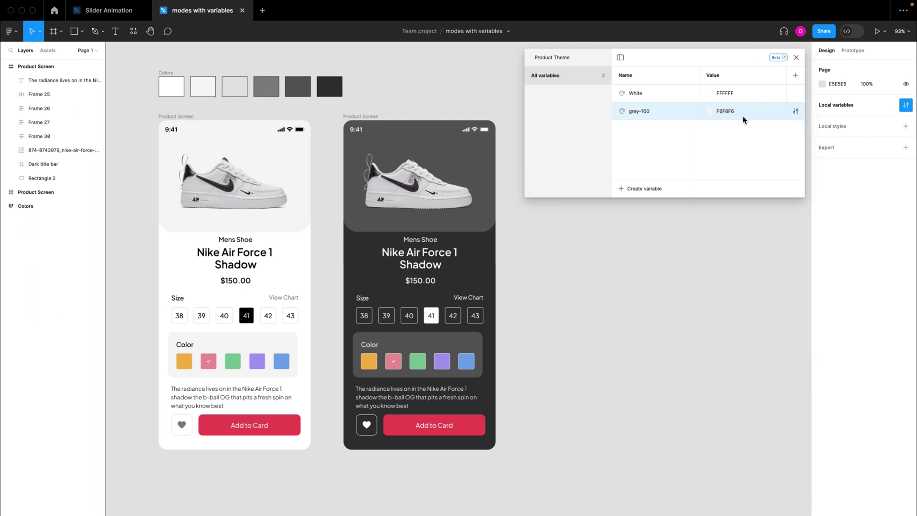
Step: Add a color variable named grey-200, sampling its value E5E5E5 from the third swatch in the Colors frame
left_click(646, 187)
left_click(652, 209)
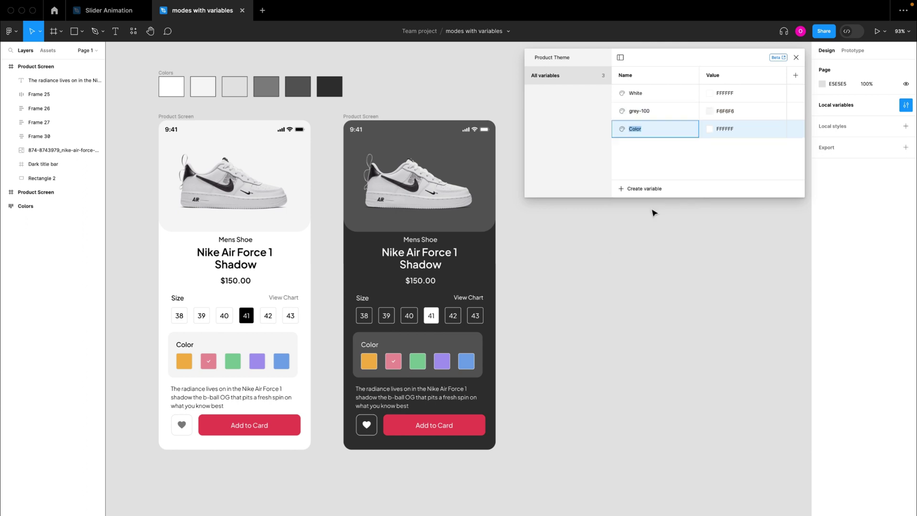
type("grey-200")
left_click(711, 130)
left_click(719, 271)
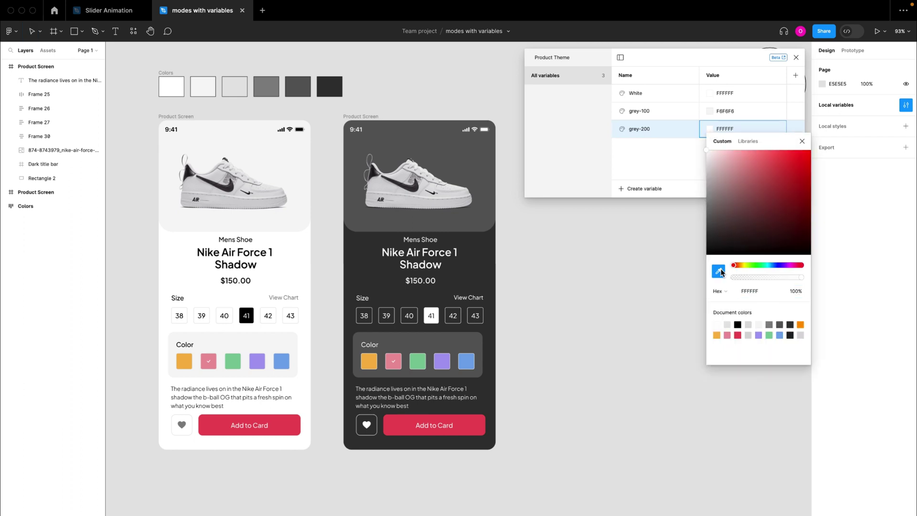
left_click(235, 87)
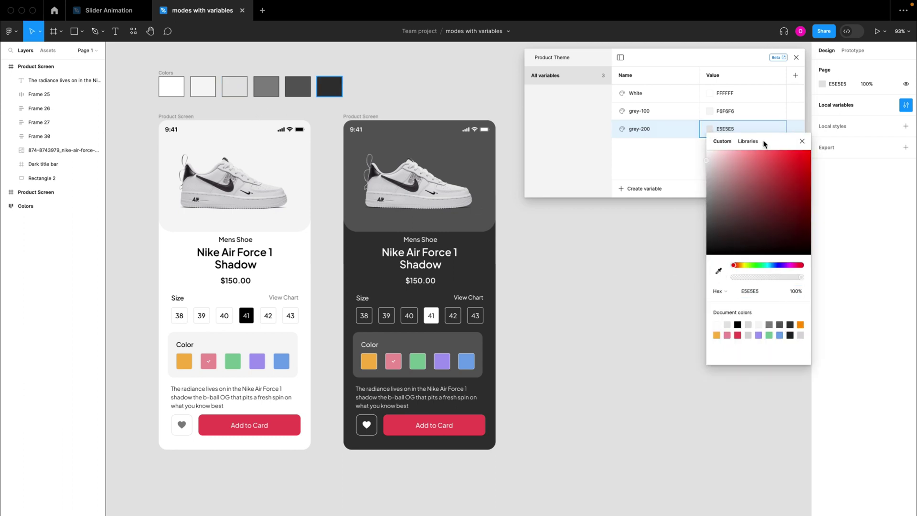
left_click(803, 141)
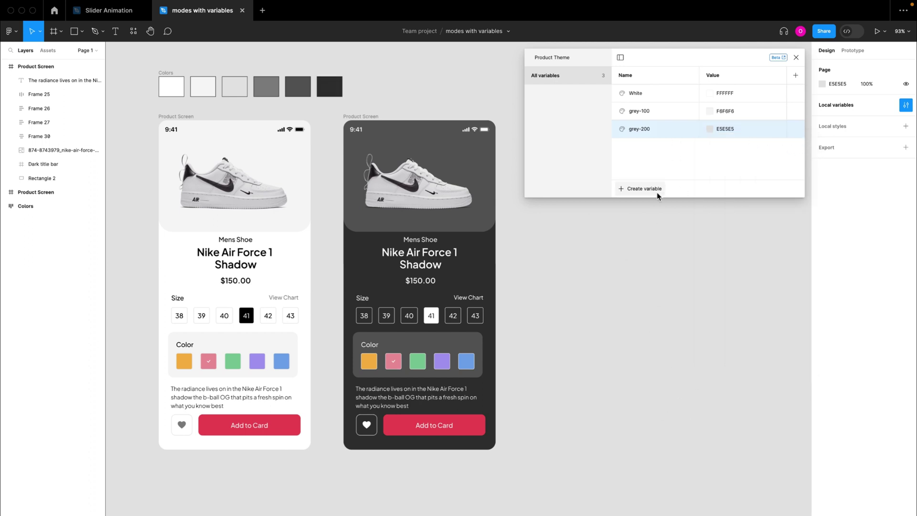
Step: Add a color variable named grey-300, sampling its value 858585 from the fourth swatch in the Colors frame
left_click(644, 188)
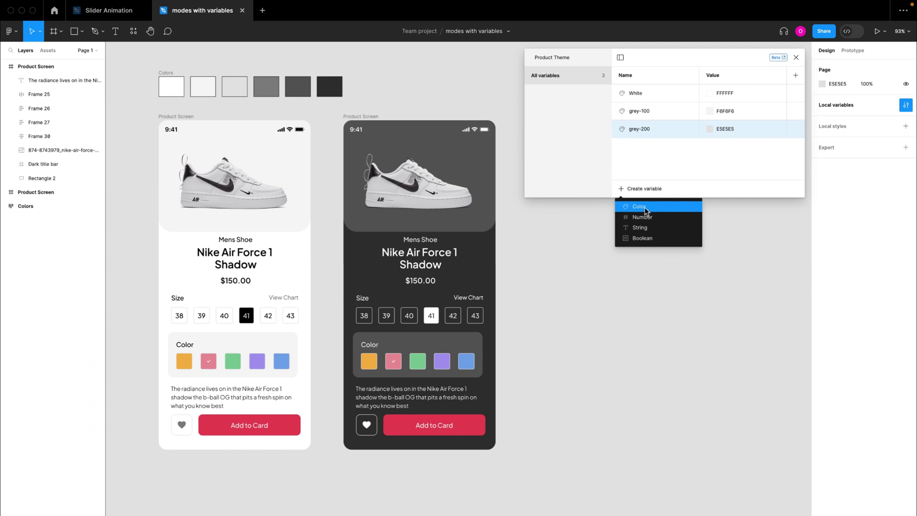
left_click(646, 209)
left_click(710, 147)
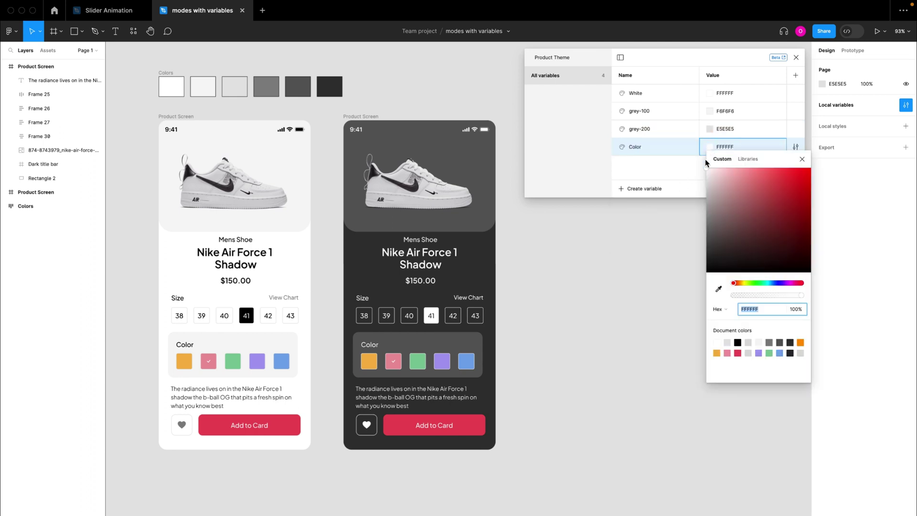
left_click(719, 289)
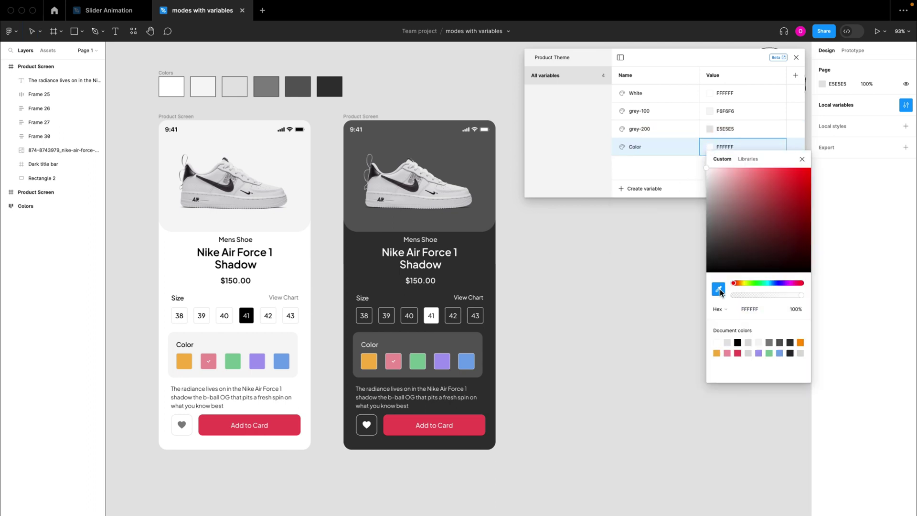
left_click(272, 89)
double_click(635, 150)
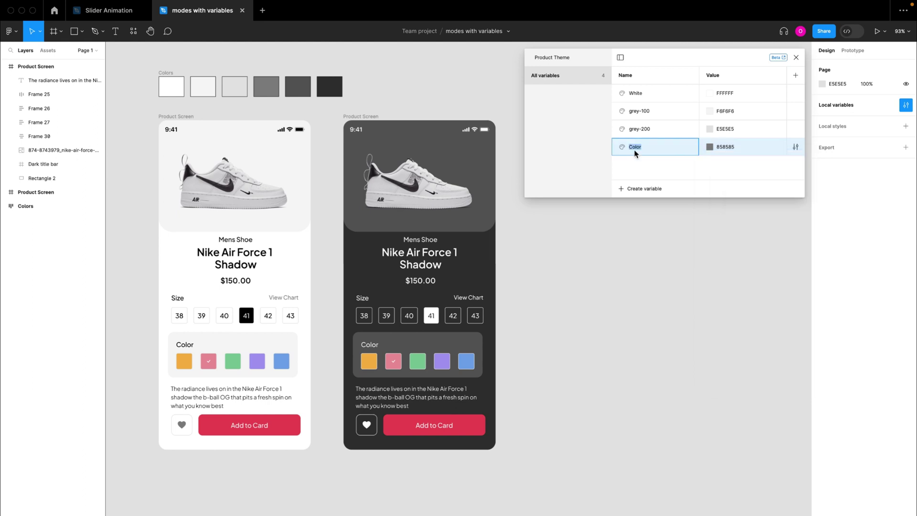
type("grey-300")
Step: Add a color variable named grey-400, sampling its value 5A5A5A from the fifth swatch in the Colors frame
left_click(642, 189)
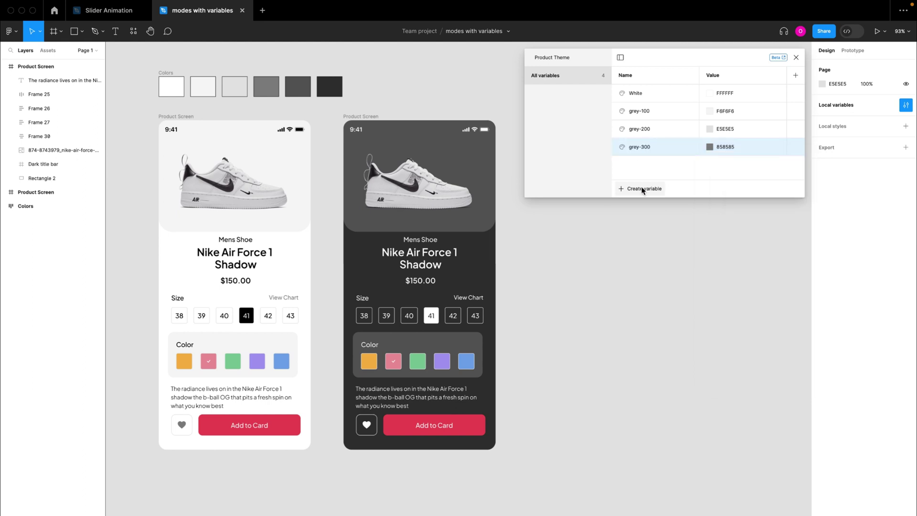
left_click(649, 206)
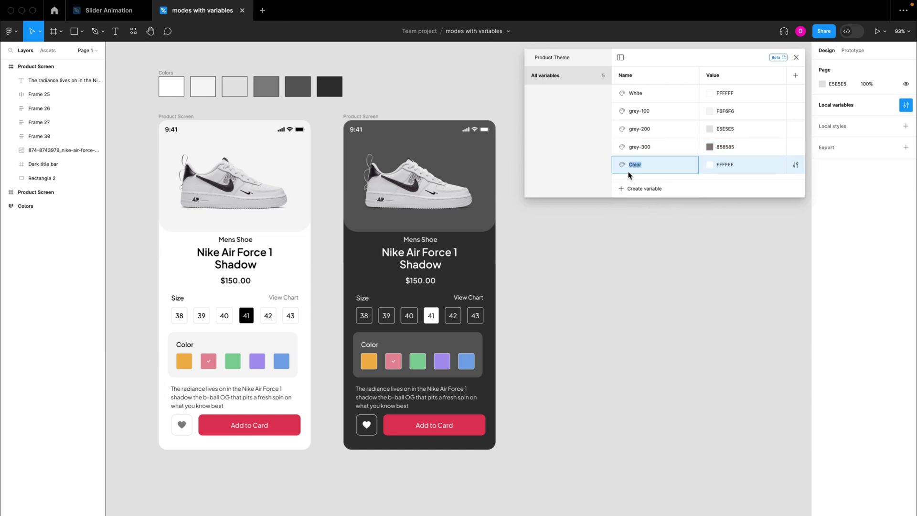
type("grey-400")
left_click(710, 164)
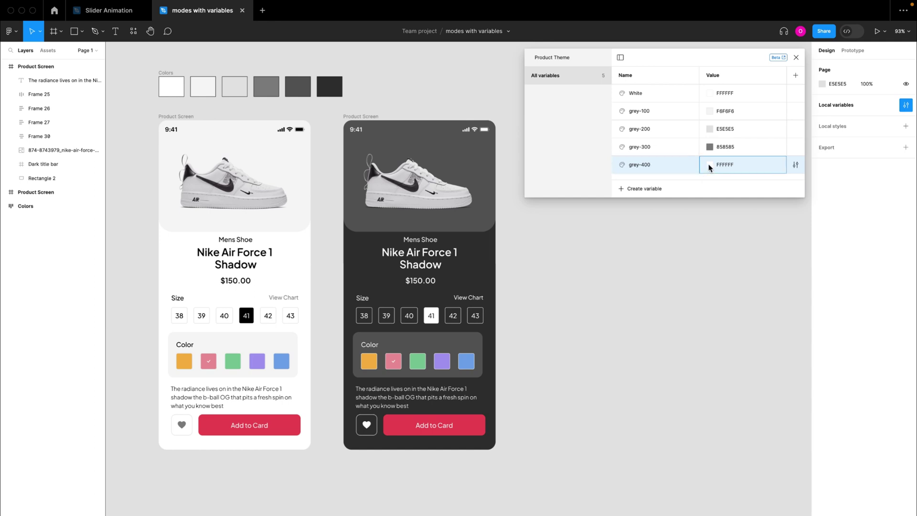
left_click(719, 306)
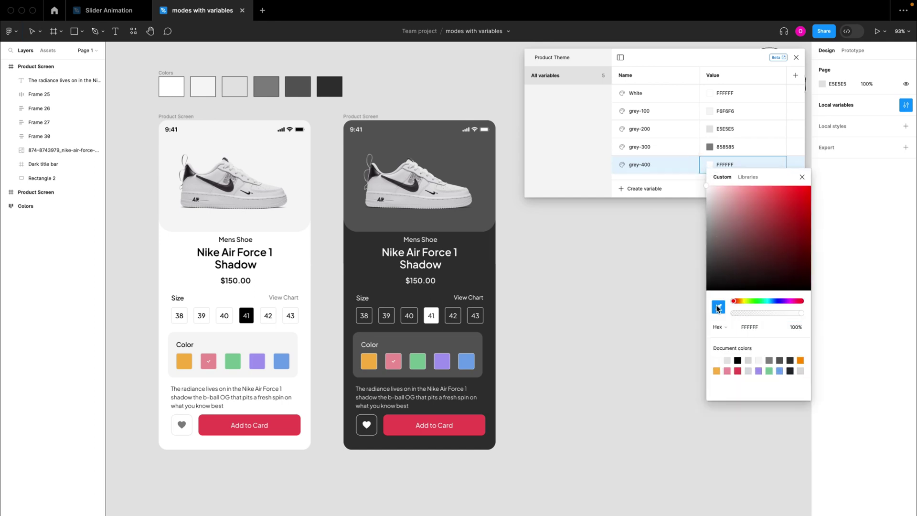
left_click(268, 90)
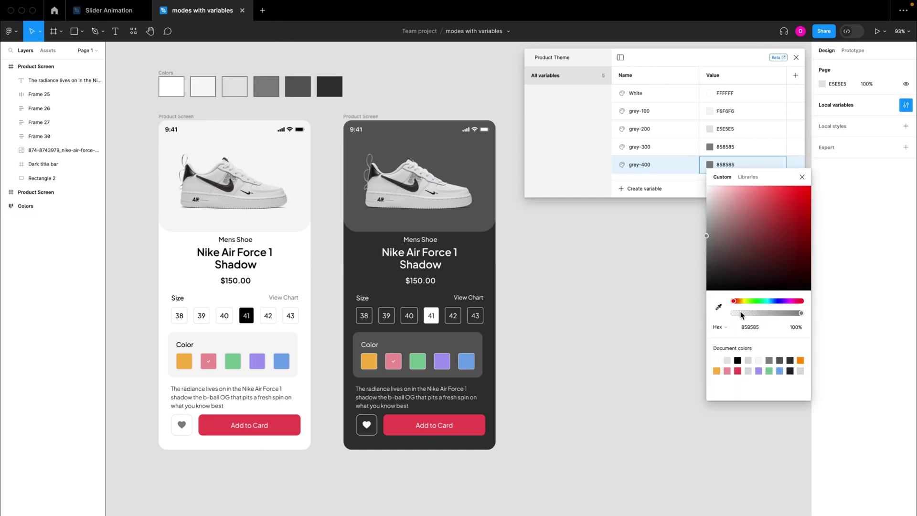
left_click(719, 307)
left_click(304, 88)
left_click(802, 177)
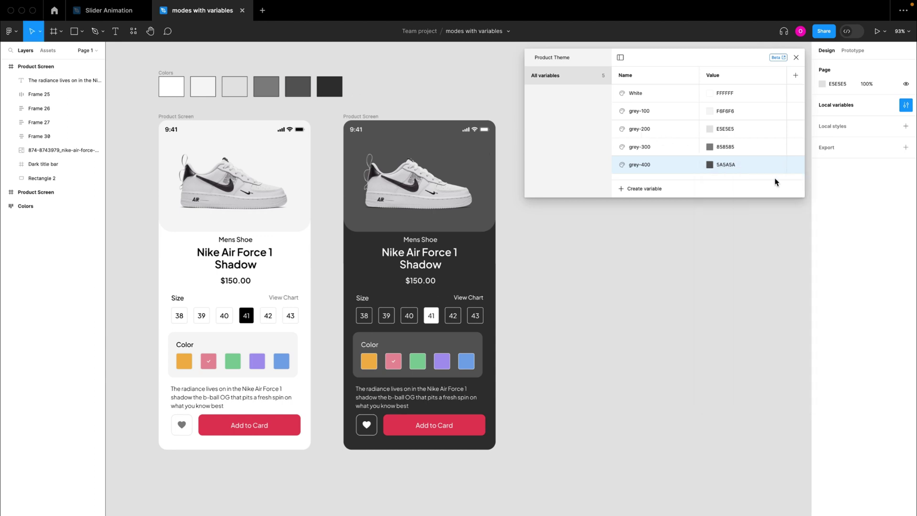
Step: Add a color variable named grey-500, sampling its value 333333 from the sixth swatch in the Colors frame
left_click(646, 190)
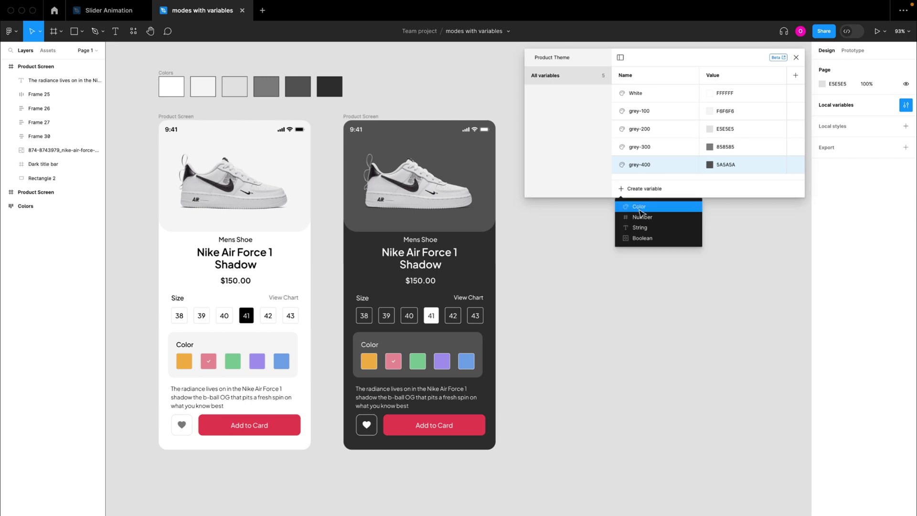
left_click(637, 207)
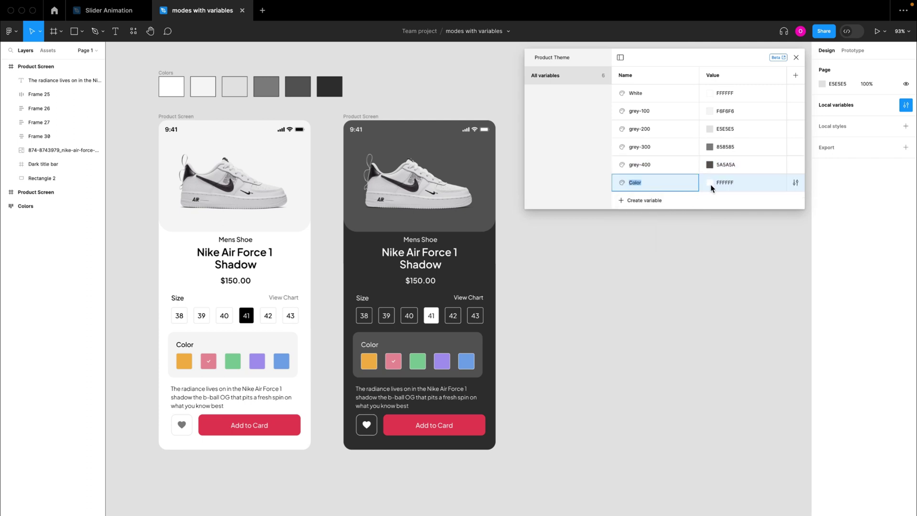
type("grey-500")
left_click(710, 186)
left_click(718, 325)
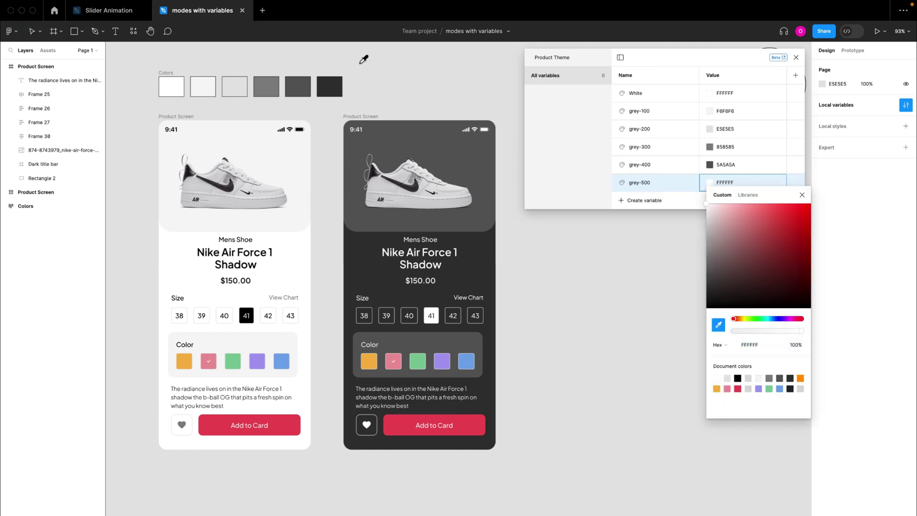
left_click(332, 82)
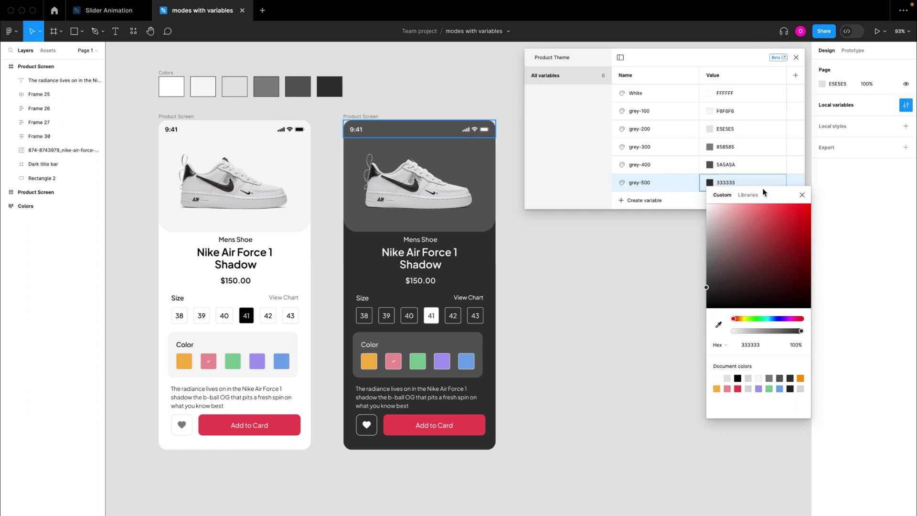
left_click(801, 194)
Step: Add a color variable named Black with the value 000000
left_click(642, 201)
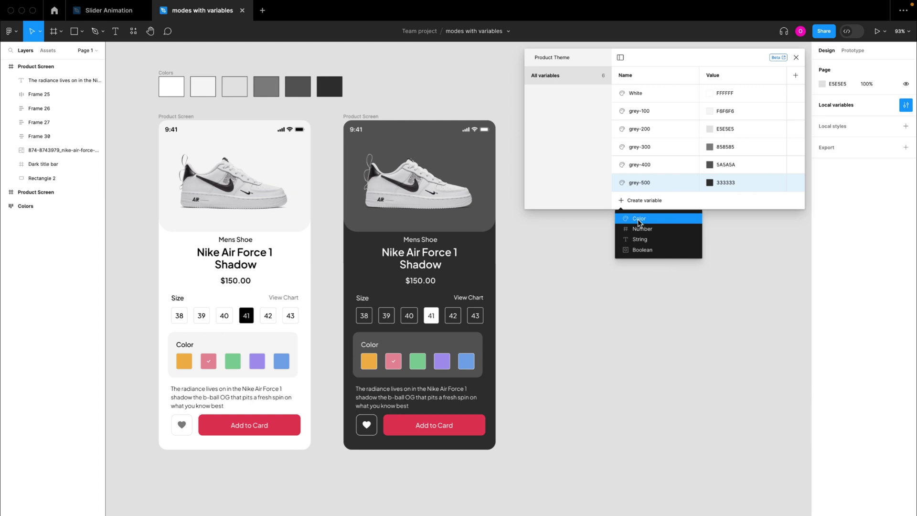
left_click(638, 221)
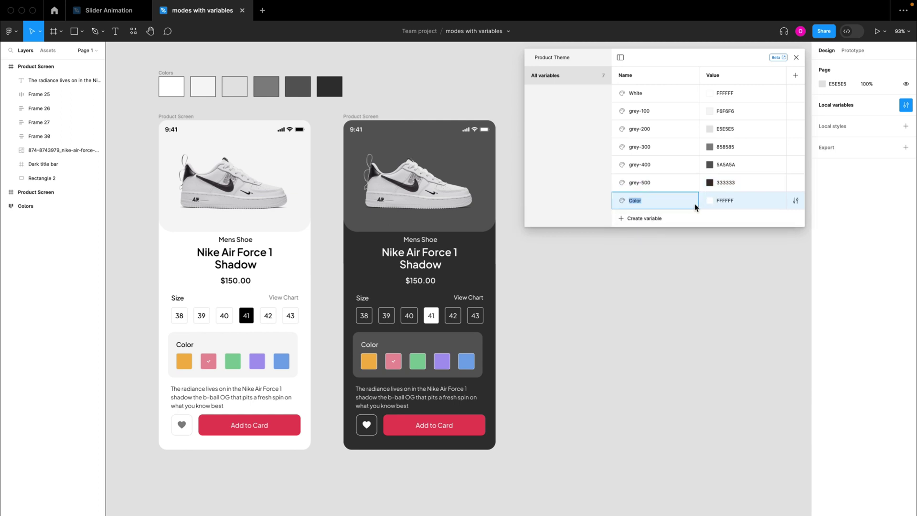
type("Black")
left_click(710, 201)
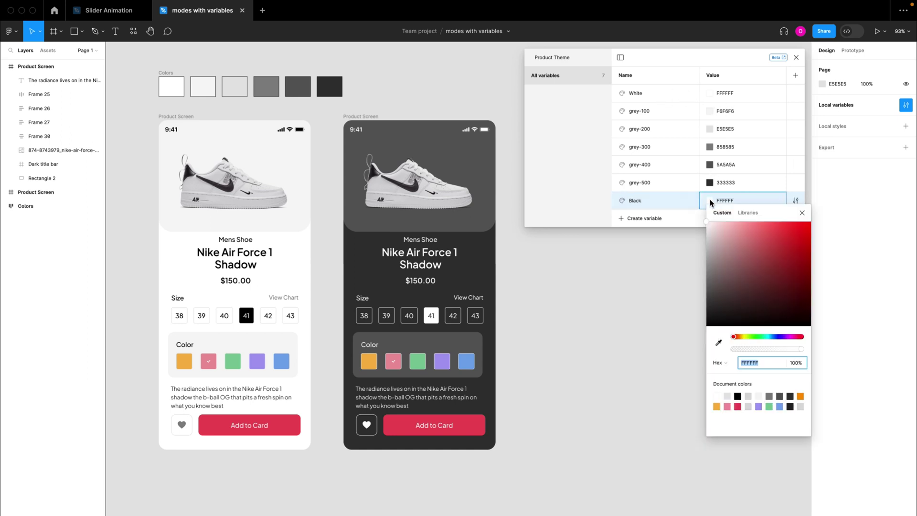
left_click_drag(734, 300, 830, 351)
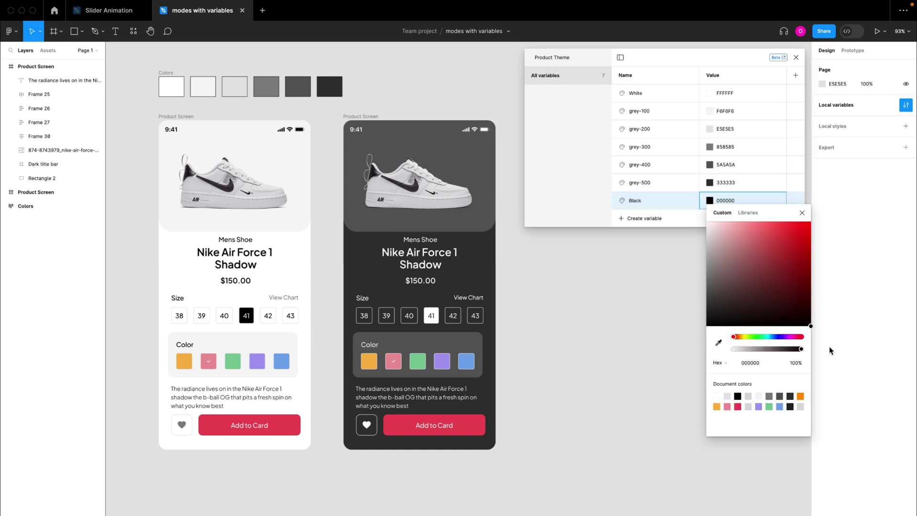
left_click(802, 212)
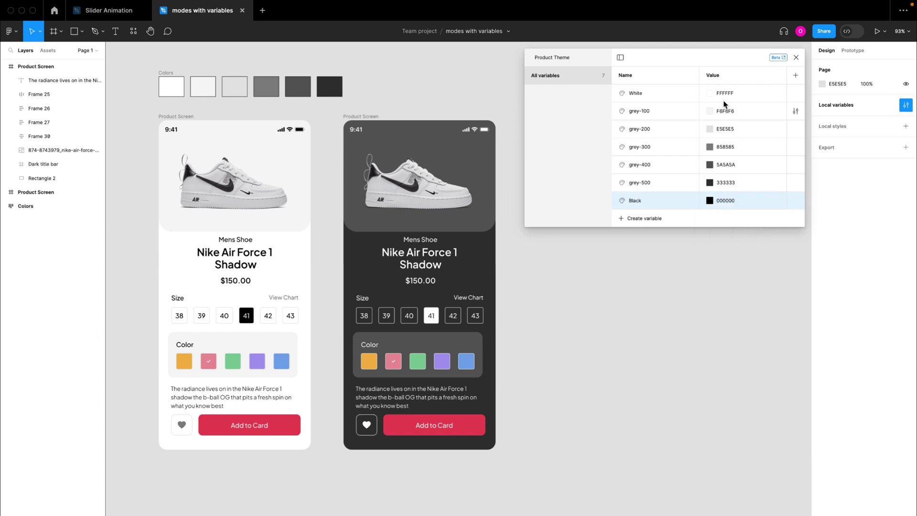
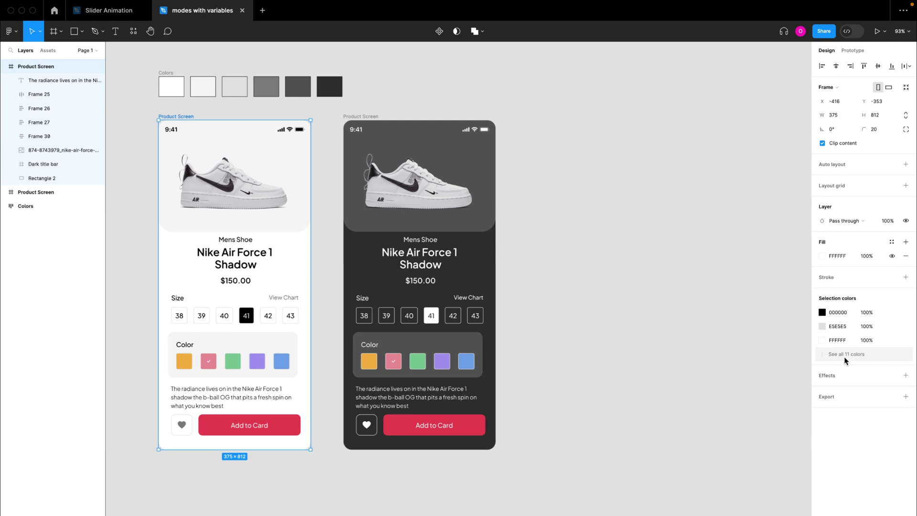
Step: Examine all selection colors of the light product screen and compare its shoe background rectangle's fill with the available color variables
left_click(844, 356)
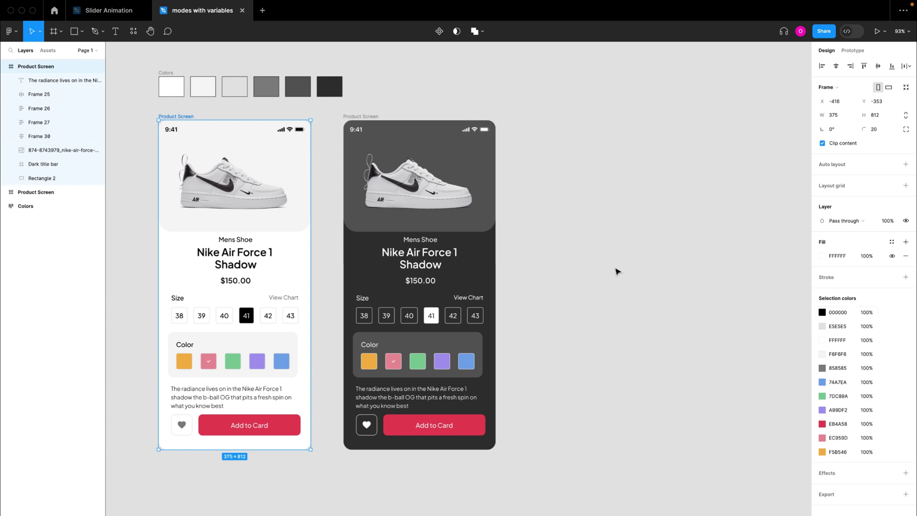
left_click(307, 216)
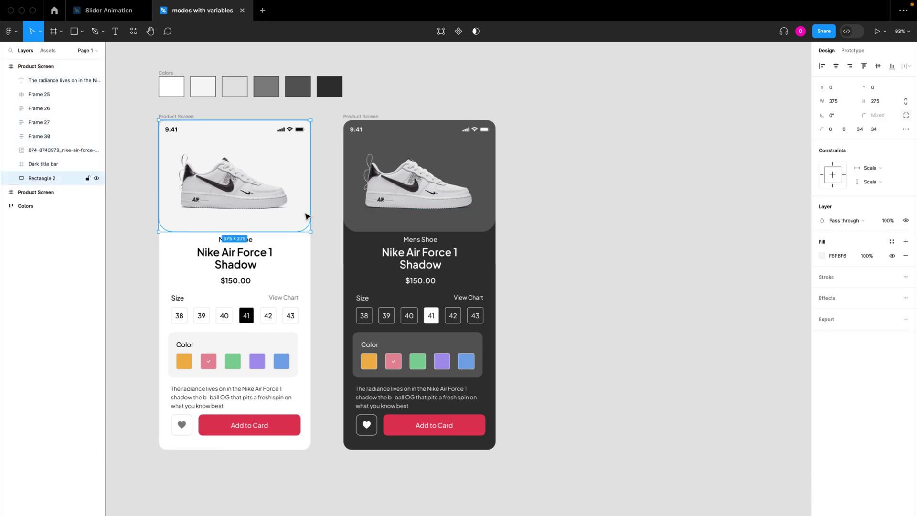
left_click(326, 224)
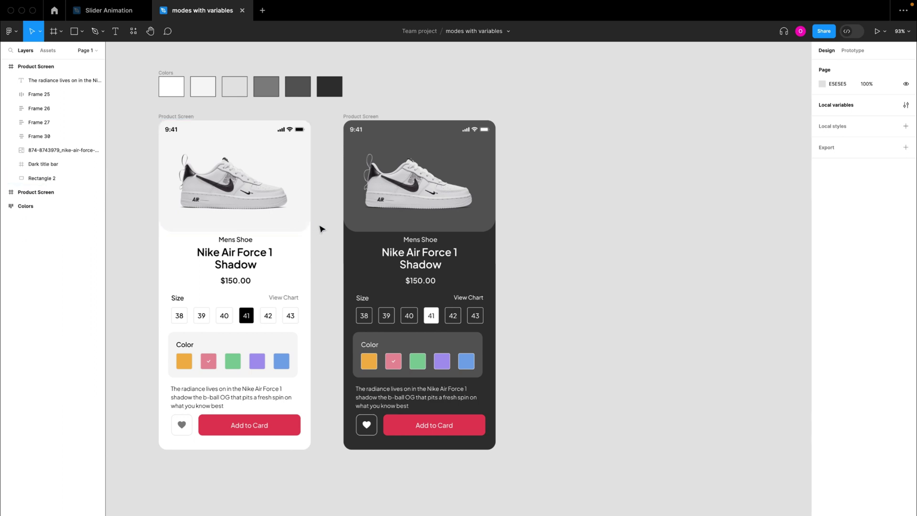
left_click(302, 224)
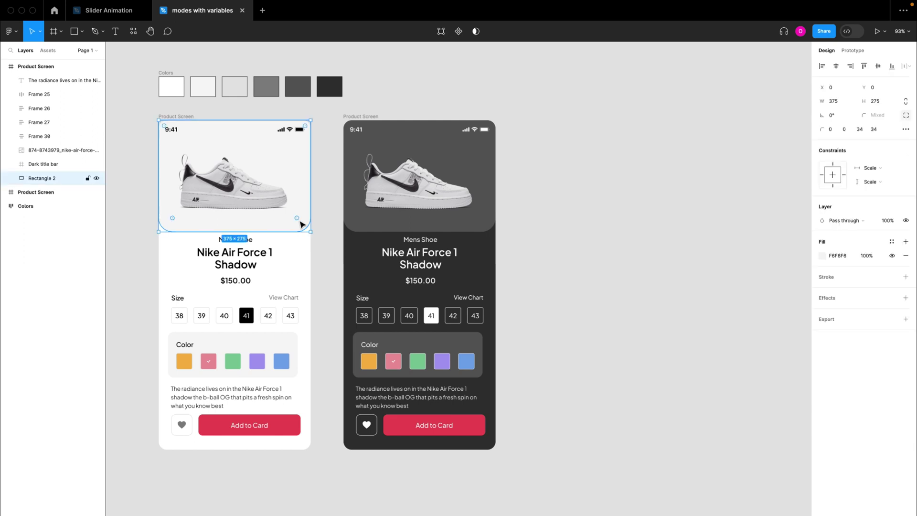
left_click(893, 241)
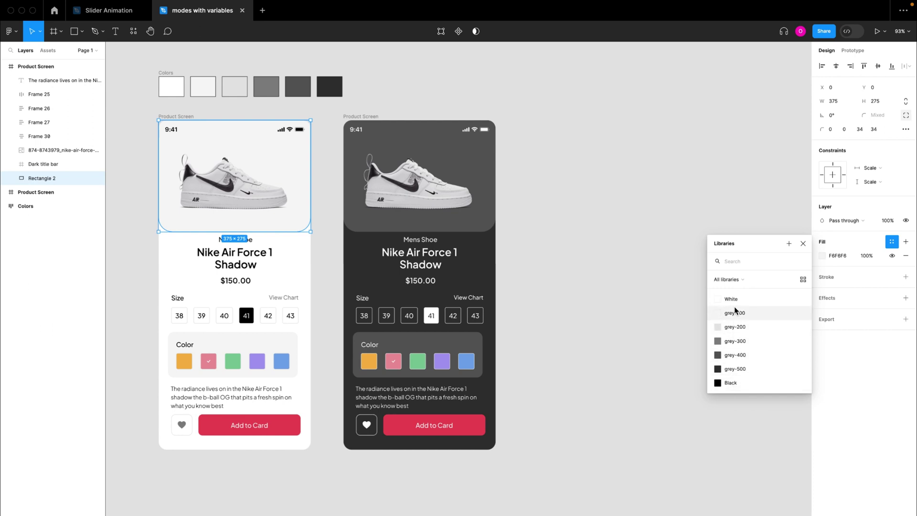
left_click(687, 321)
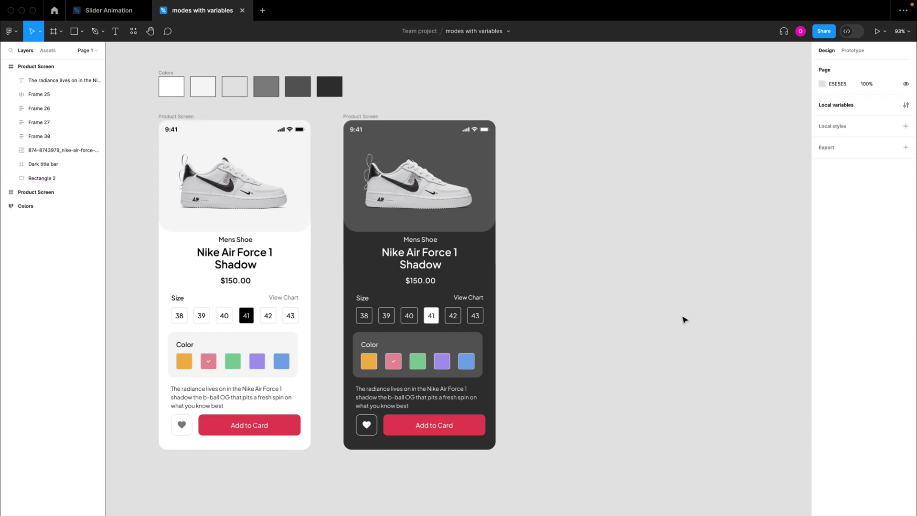
left_click(293, 224)
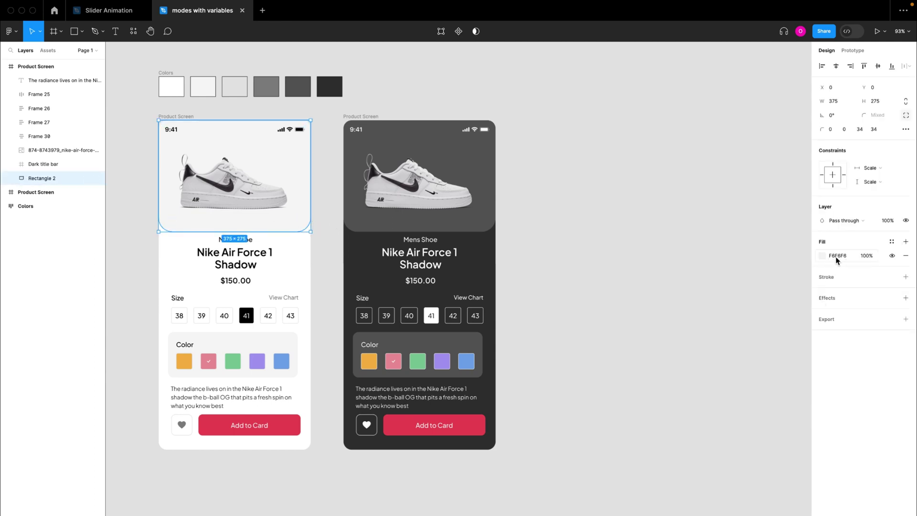
left_click(757, 197)
Step: Reopen the local variables and apply the grey-100 variable to the fill of the light screen's shoe background rectangle
left_click(904, 106)
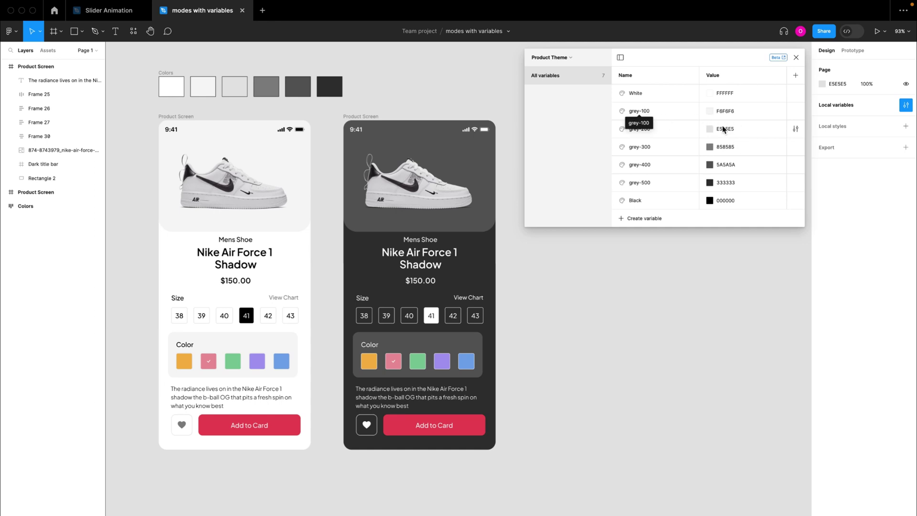
left_click(300, 210)
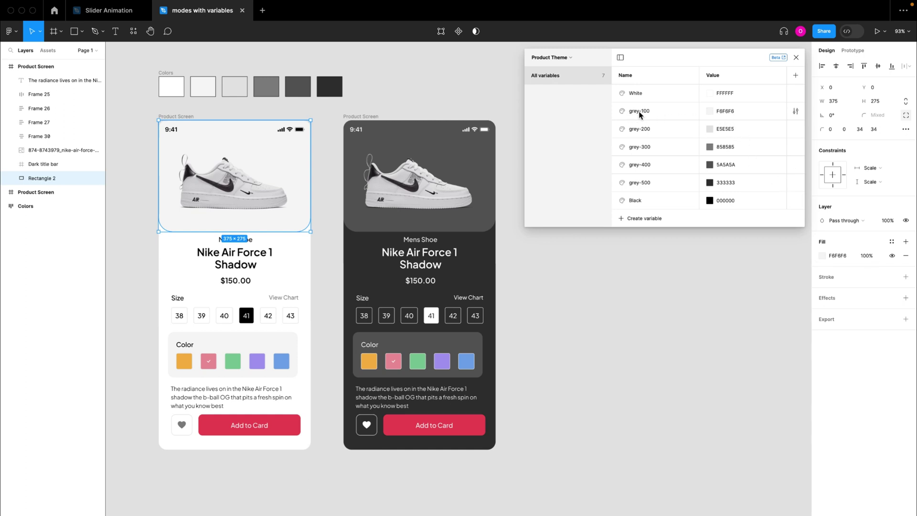
left_click(892, 242)
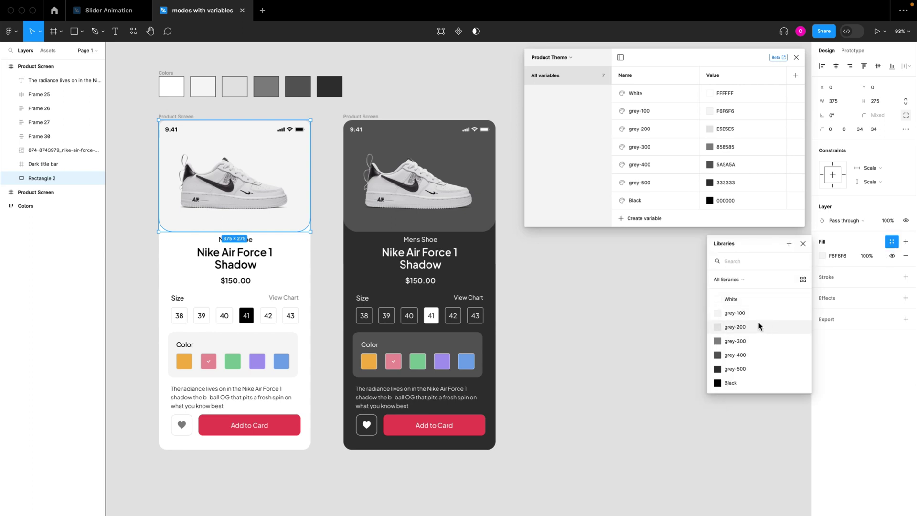
left_click(736, 318)
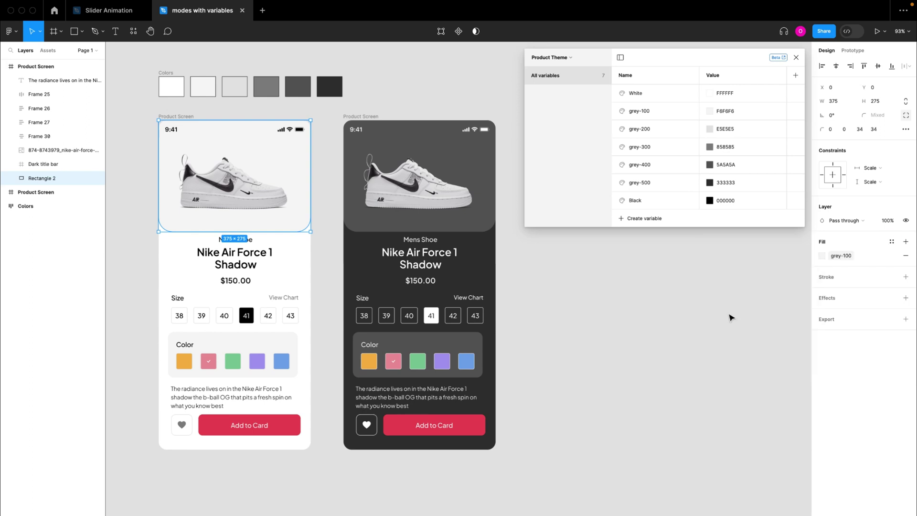
Step: Apply the White variable to the fill of the light Product Screen frame
left_click(184, 116)
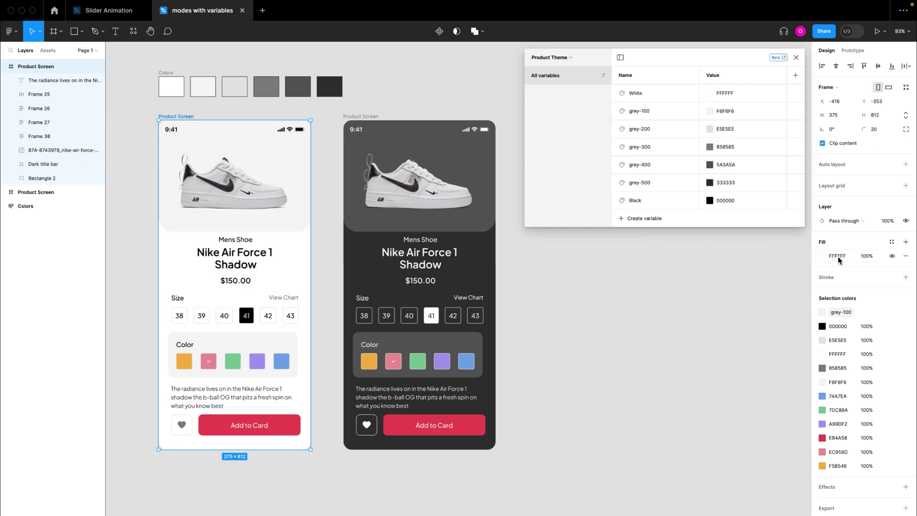
left_click(892, 242)
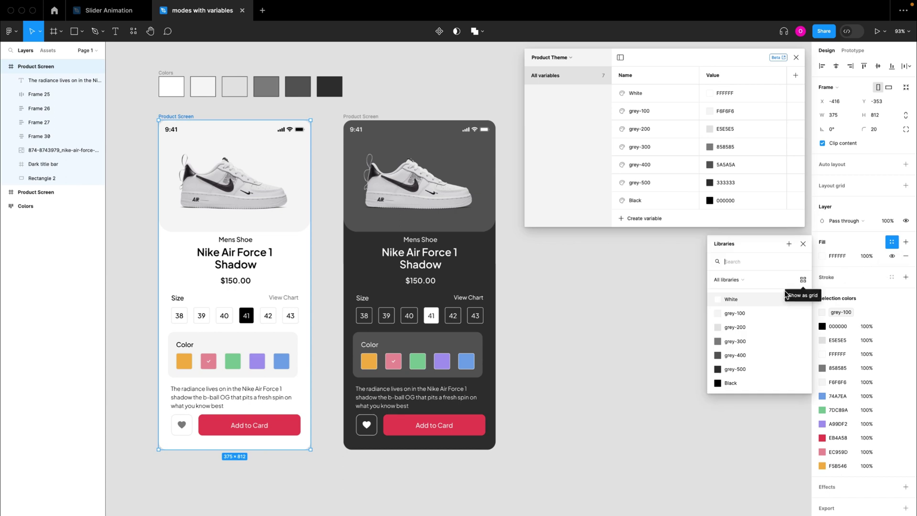
left_click(738, 300)
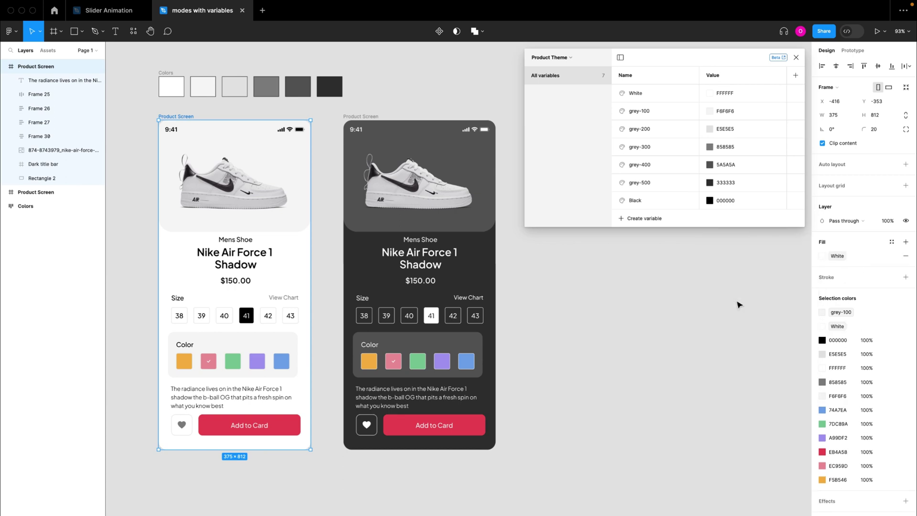
left_click(763, 300)
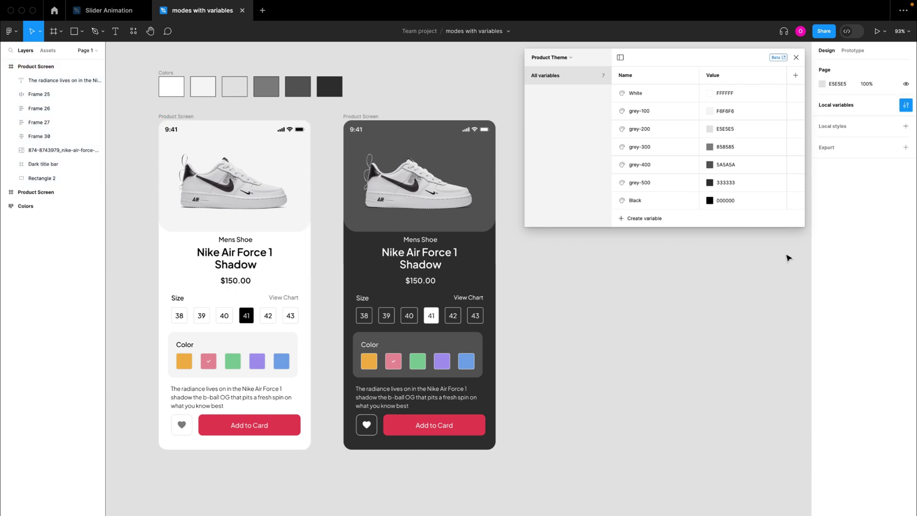
Step: Apply the Black variable to the light Product Screen's 000000 selection color and the grey-200 variable to its E5E5E5 color
left_click(196, 119)
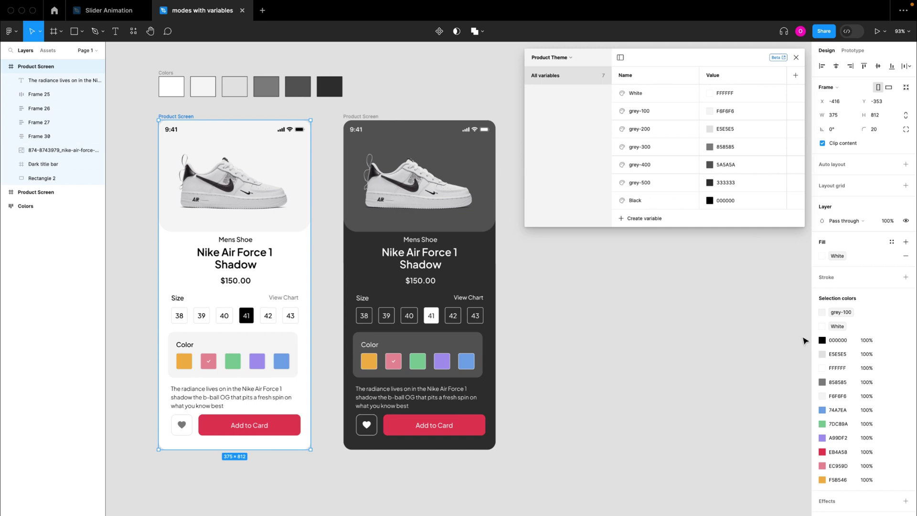
left_click(892, 341)
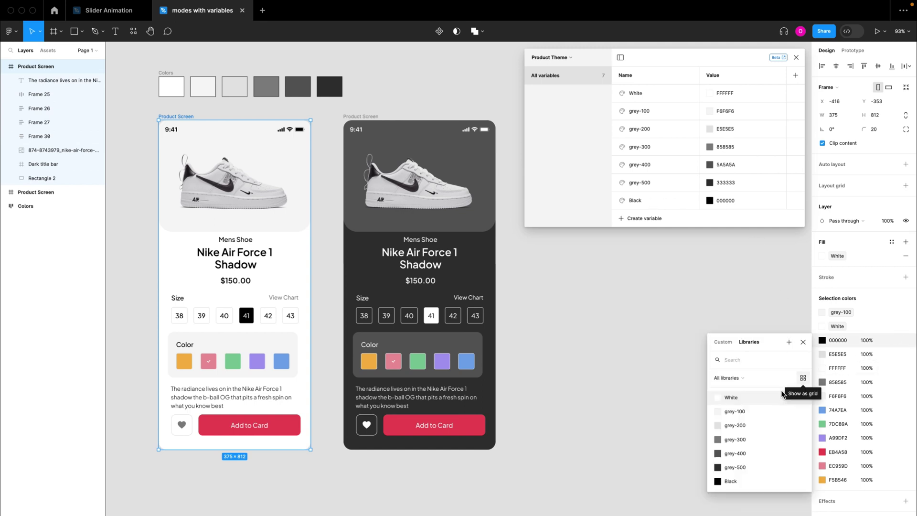
left_click(738, 483)
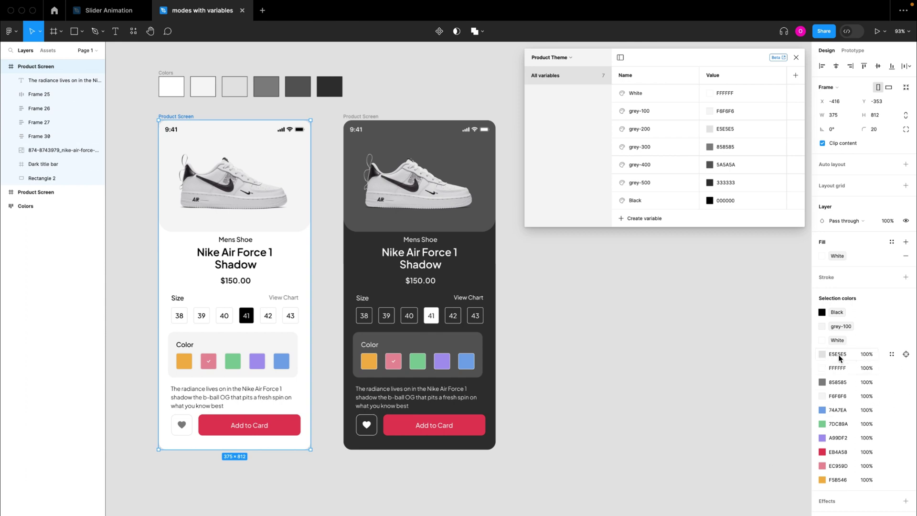
left_click(890, 355)
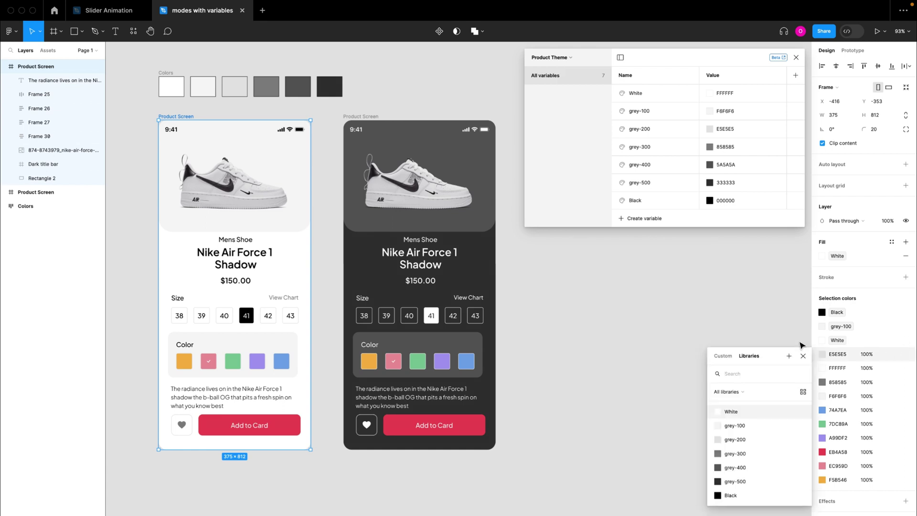
left_click(744, 439)
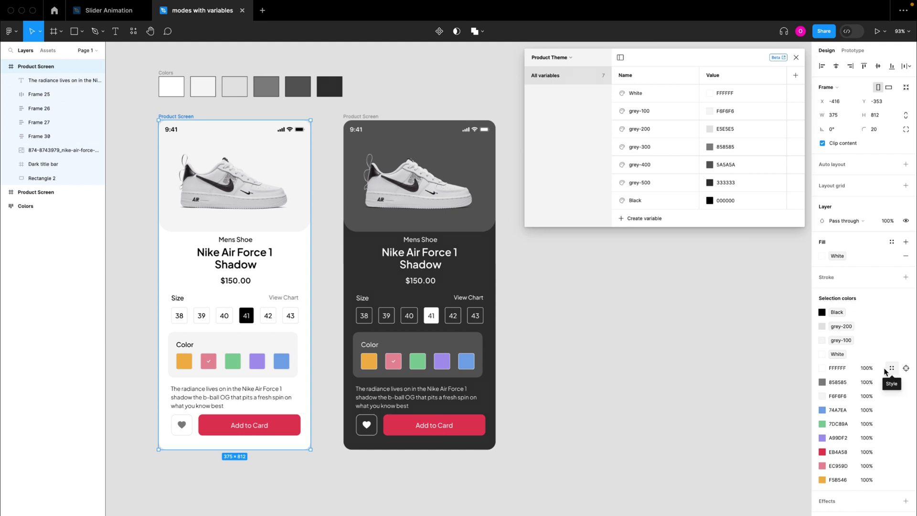
Step: Apply grey-100 to the light Product Screen's FFFFFF and F6F6F6 selection colors, and grey-300 to its 858585 color
left_click(892, 369)
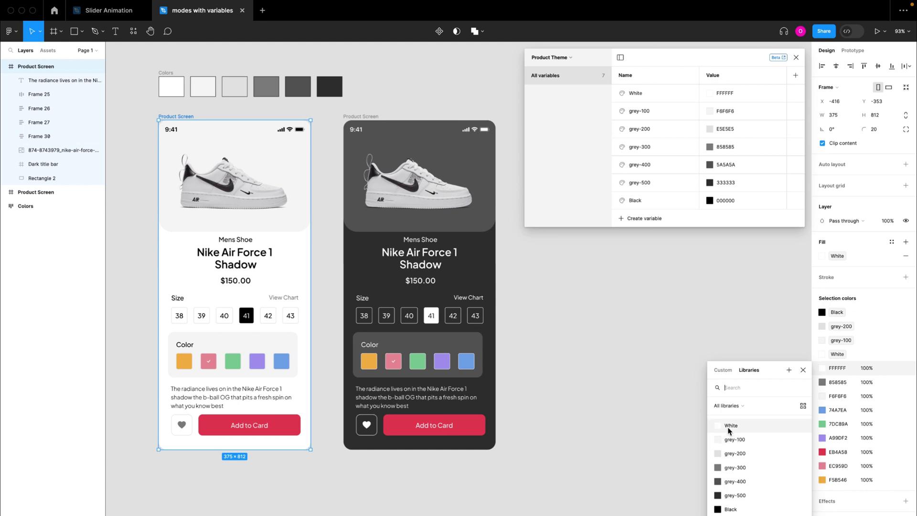
left_click(735, 440)
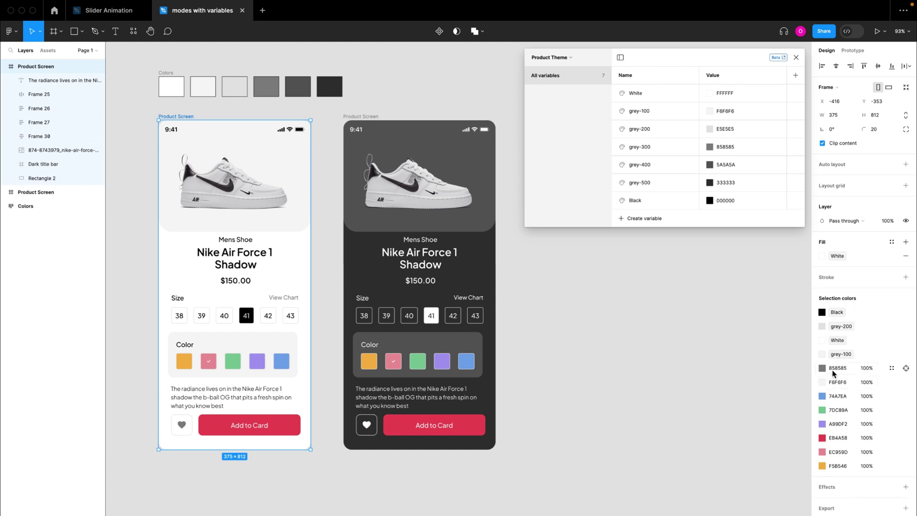
left_click(892, 368)
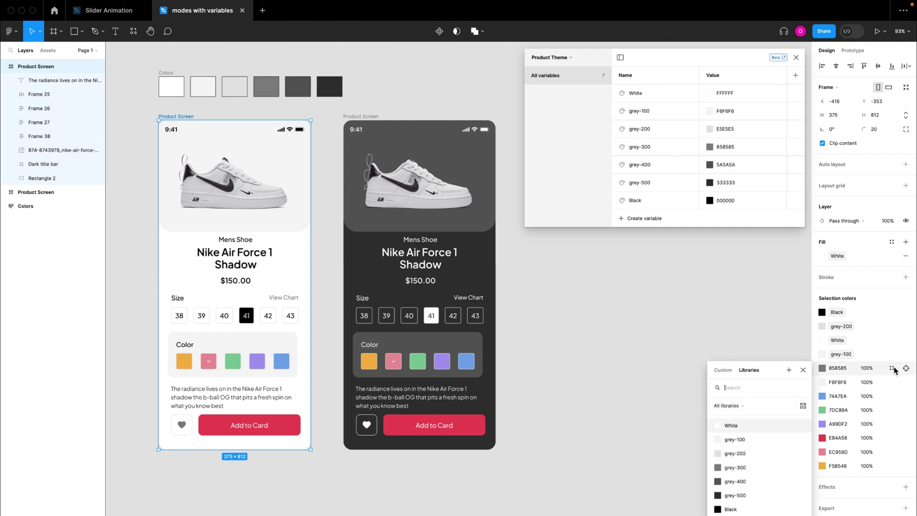
left_click(739, 468)
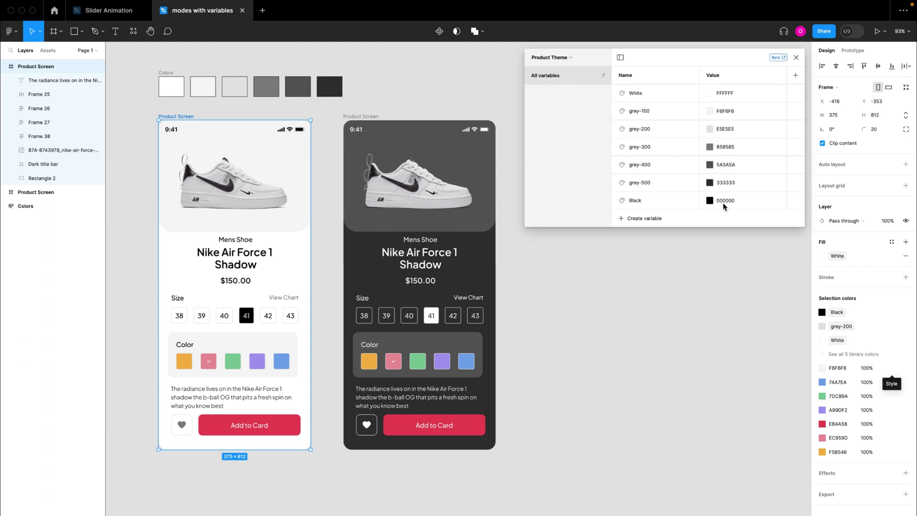
left_click(892, 369)
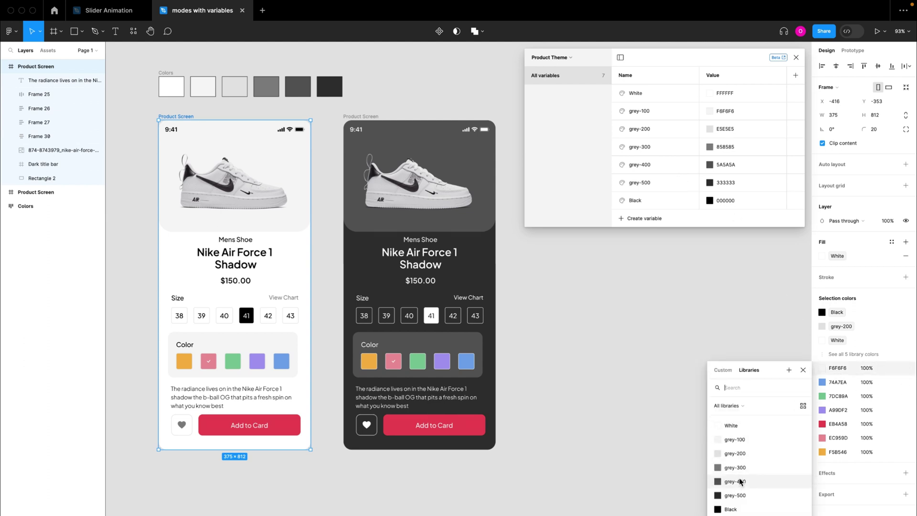
left_click(736, 440)
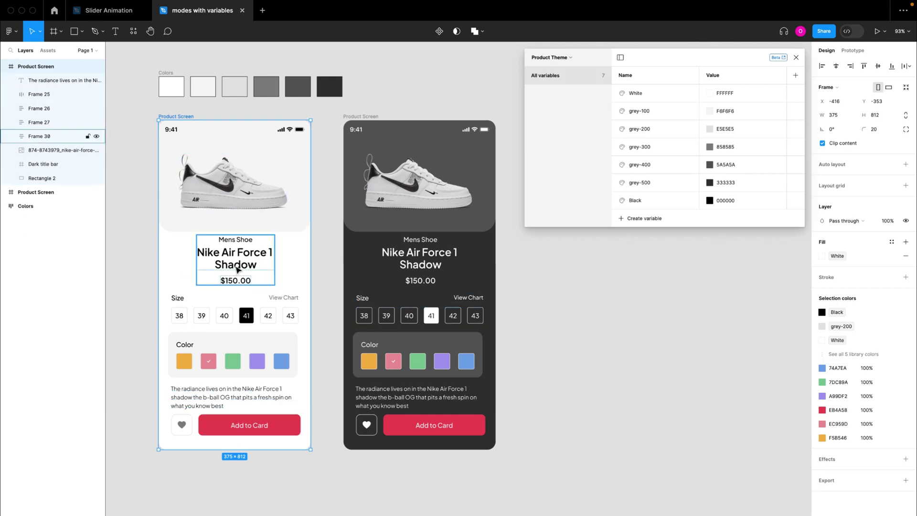
Step: Examine the Color card's fill and the full list of the light Product Screen's selection colors for linked variables
left_click(301, 223)
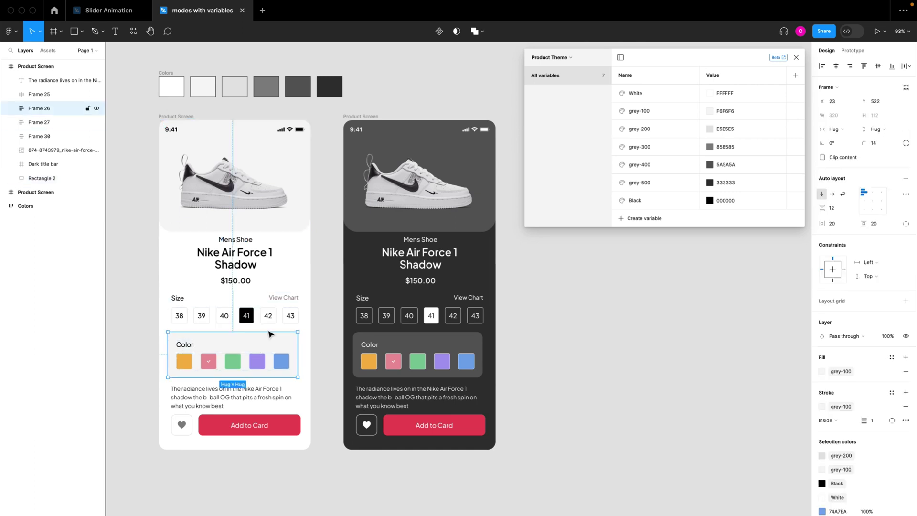
left_click(188, 117)
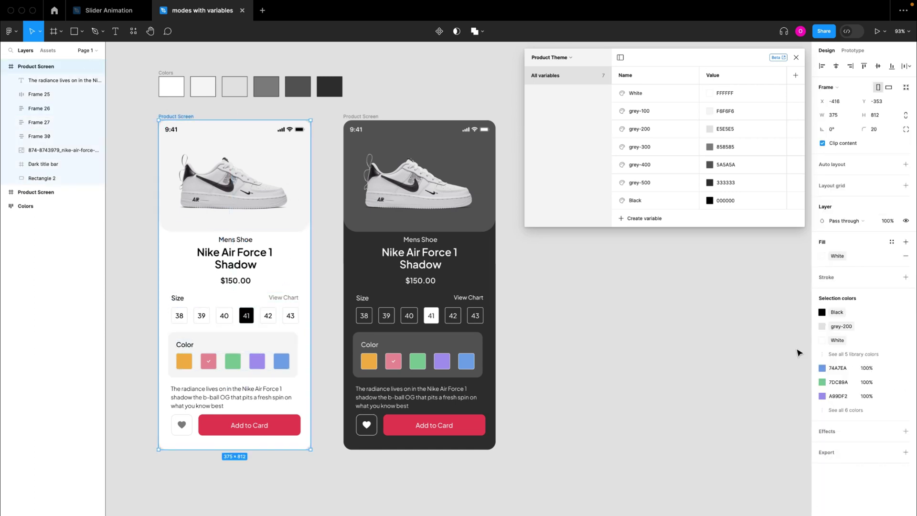
left_click(850, 354)
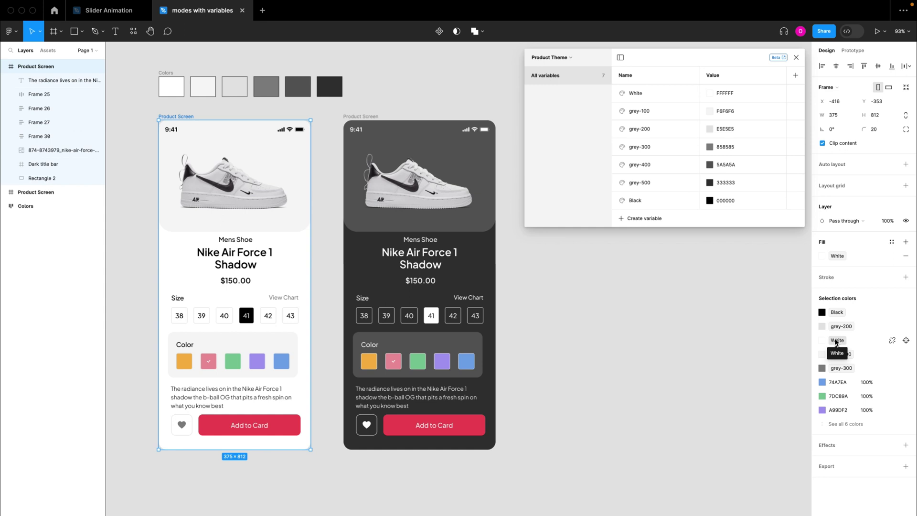
left_click(854, 424)
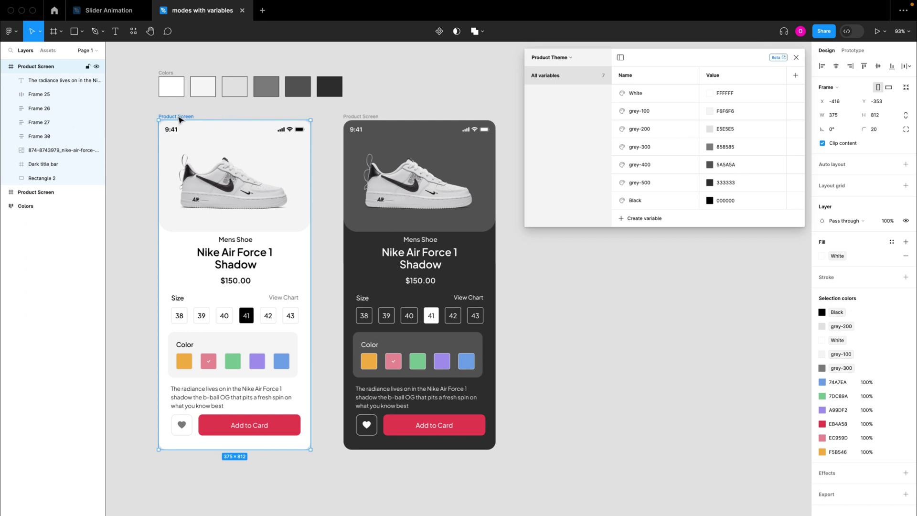
left_click(797, 57)
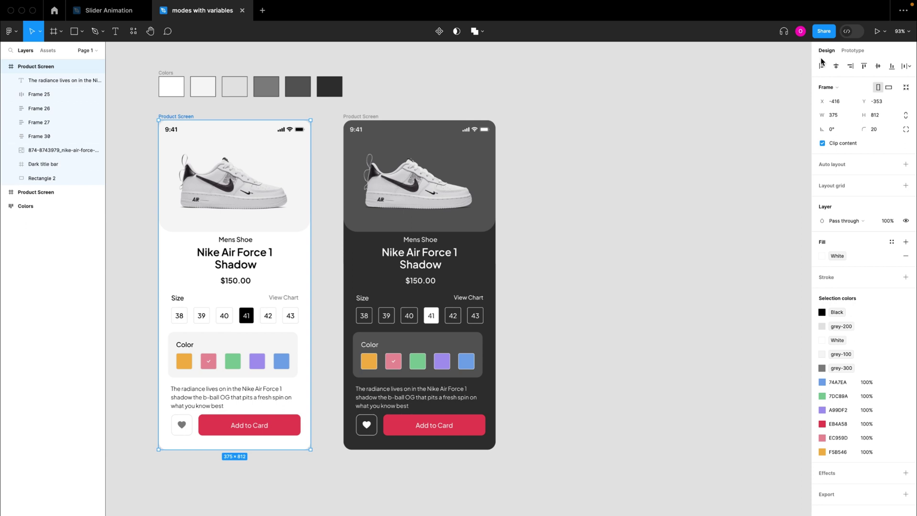
left_click(753, 117)
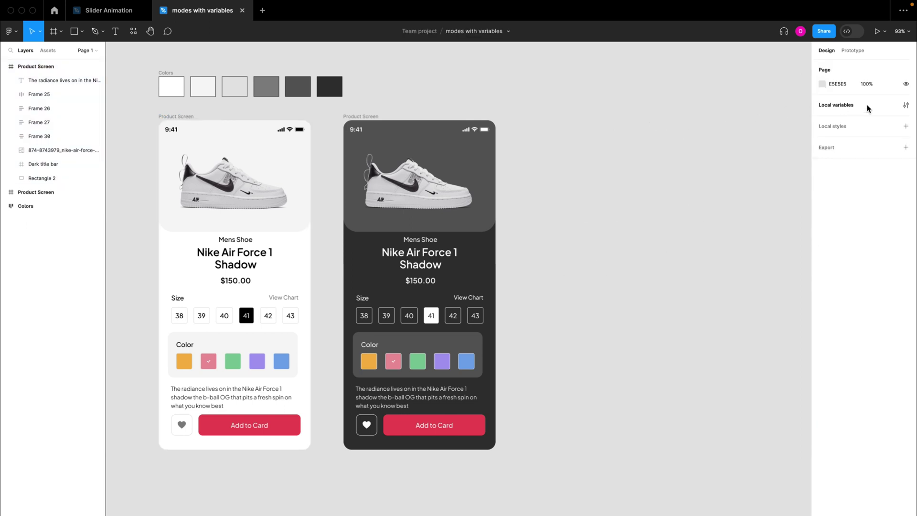
Step: Reopen the local variables, add a second mode to the Product Theme collection, and name the two modes Light and Dark
left_click(906, 105)
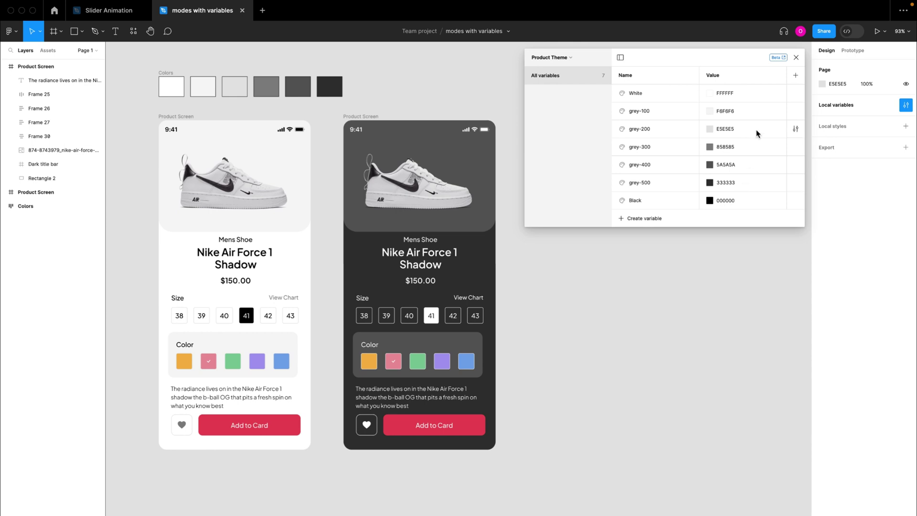
left_click(796, 76)
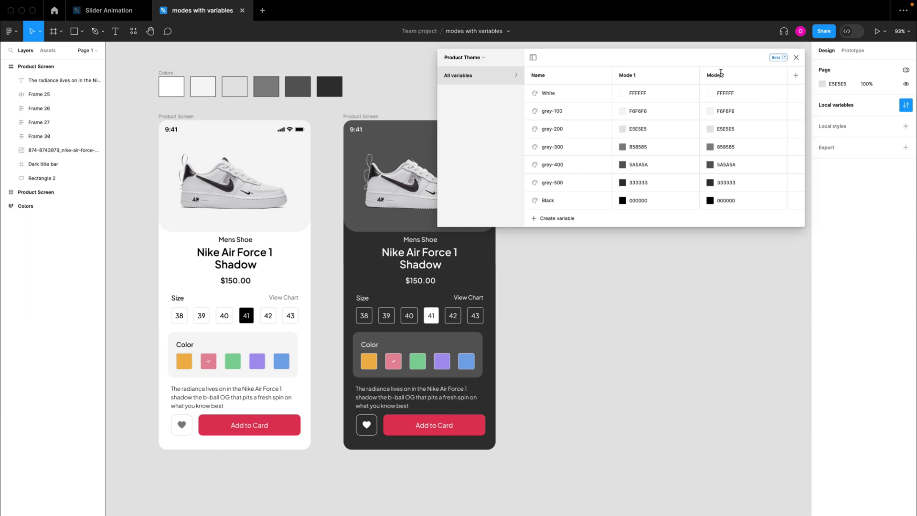
double_click(628, 75)
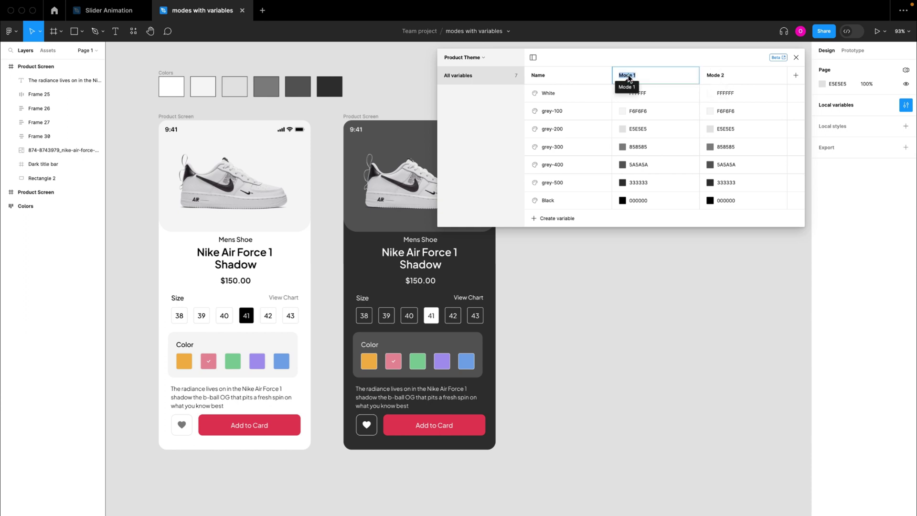
type("Light")
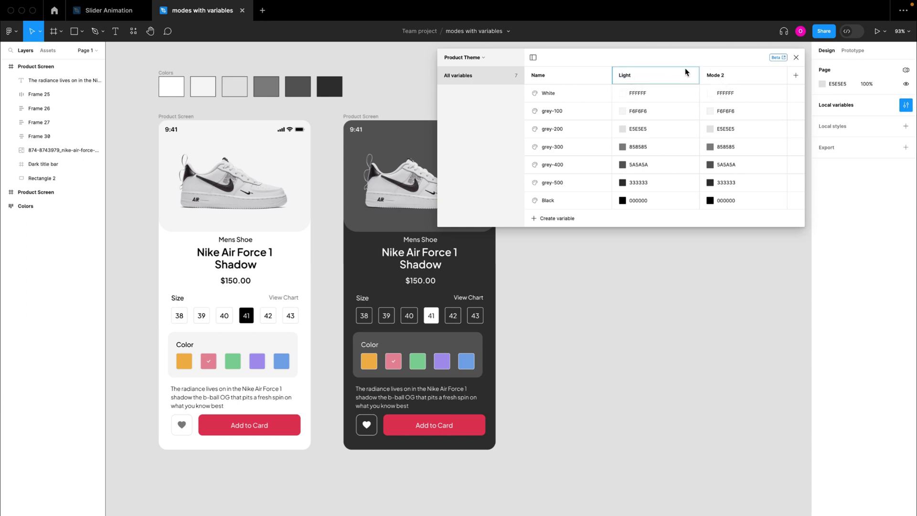
double_click(719, 75)
type("Dark")
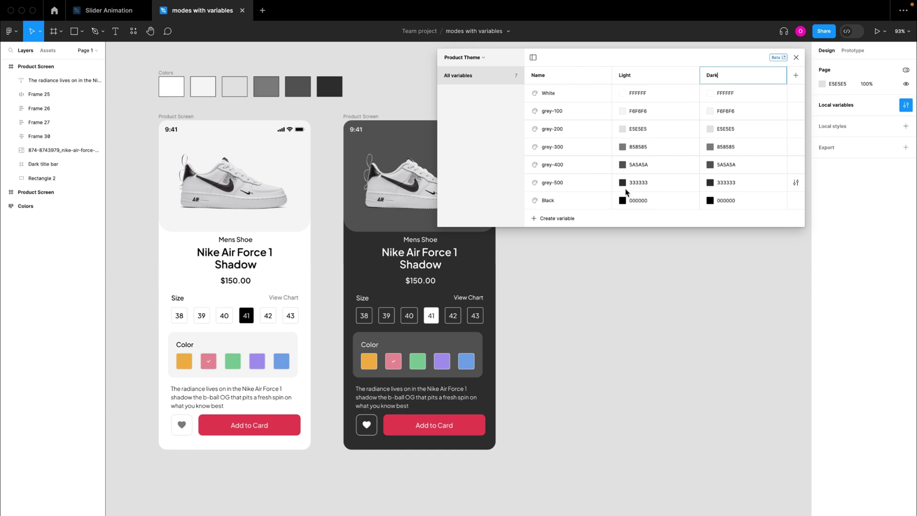
Step: Compare both screens' shoe background fills and try to set the White variable's Dark value to grey-400's 5A5A5A
left_click(295, 224)
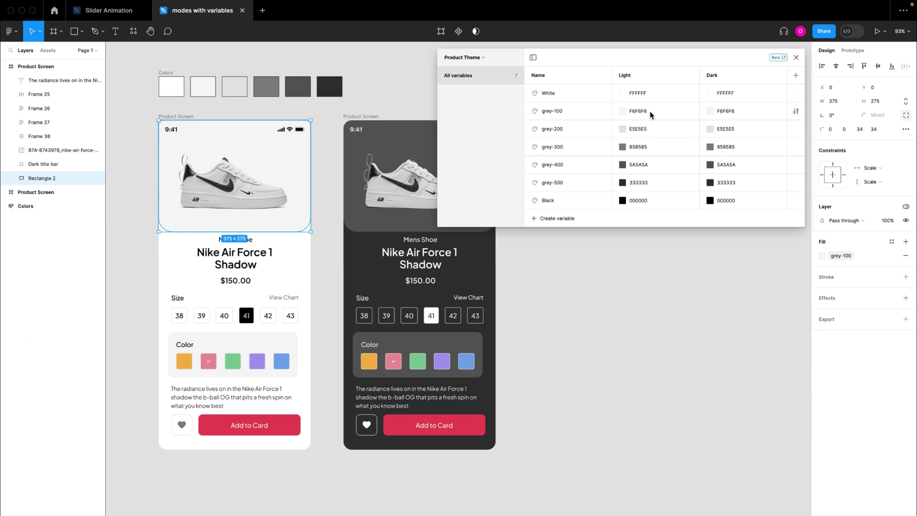
left_click(358, 222)
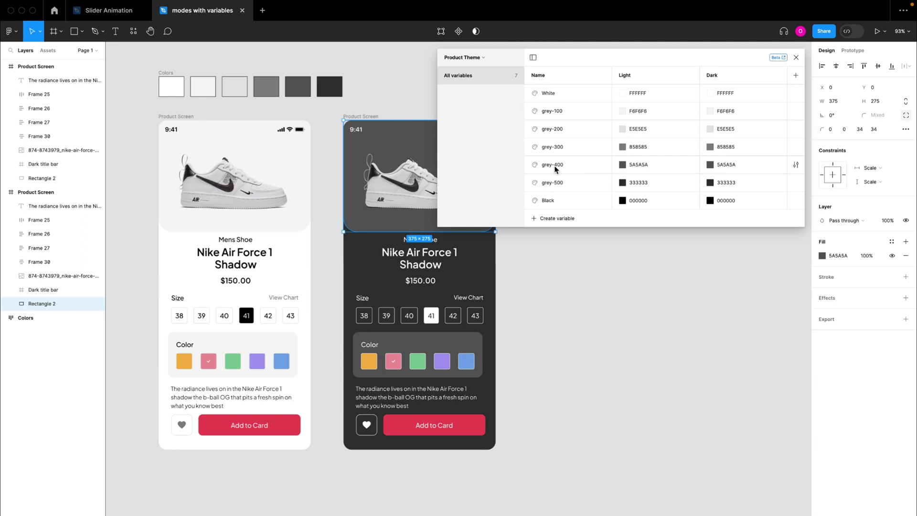
left_click(729, 165)
key("ctrl+c")
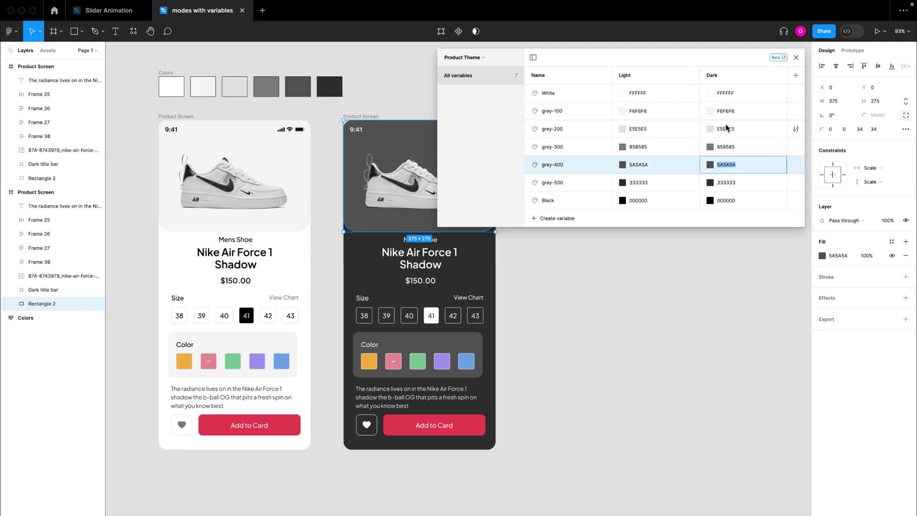
left_click(726, 93)
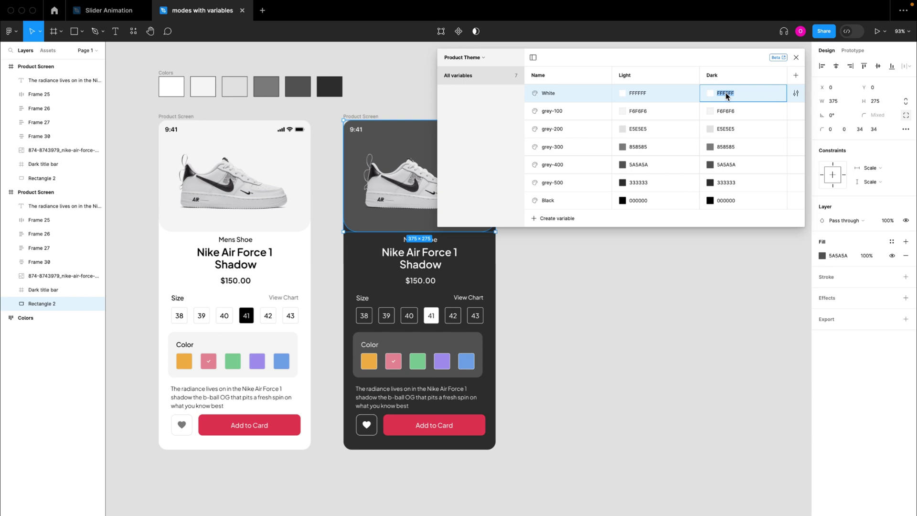
key("ctrl+v")
key("ctrl+z")
left_click(725, 249)
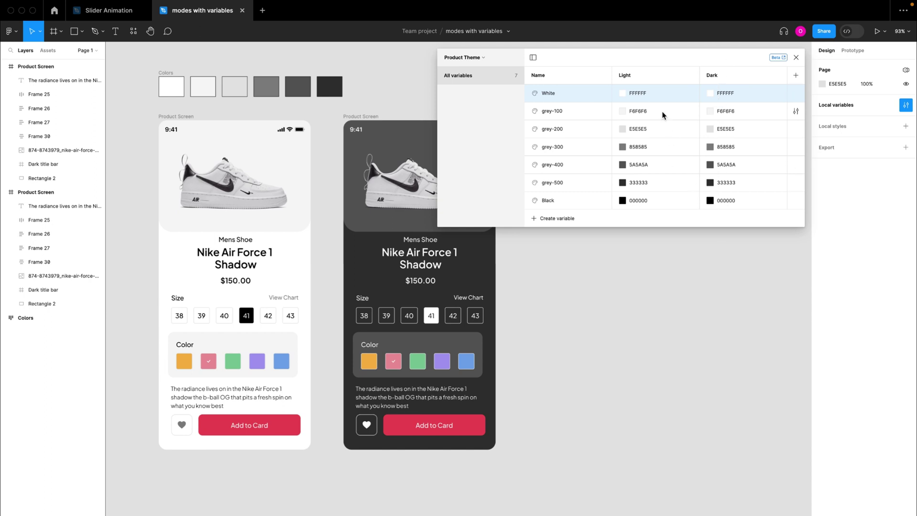
Step: Close the local variables and draw a new frame about 591 × 994 beside the dark Product Screen
left_click(796, 57)
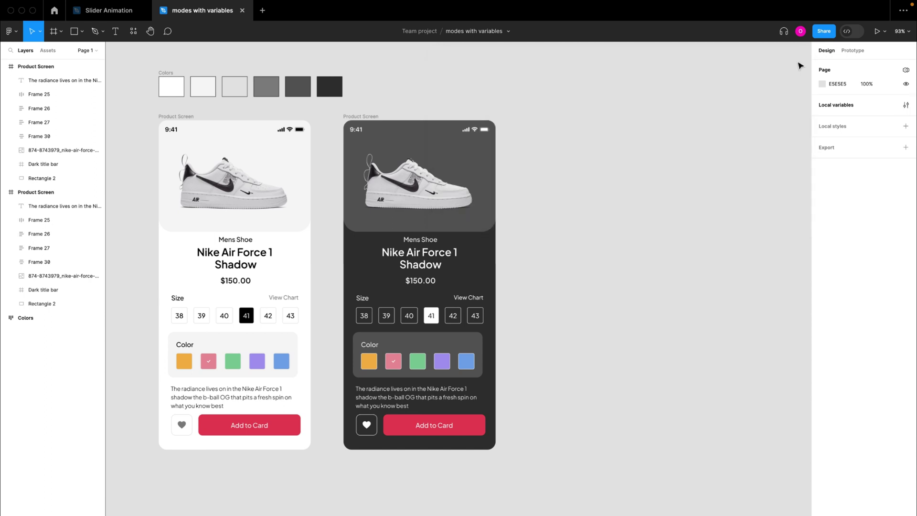
left_click(54, 32)
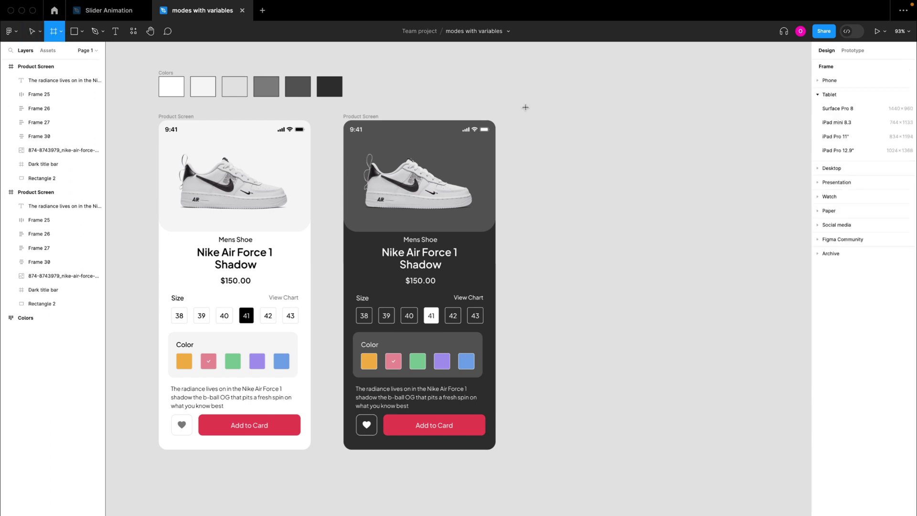
left_click_drag(515, 87, 755, 490)
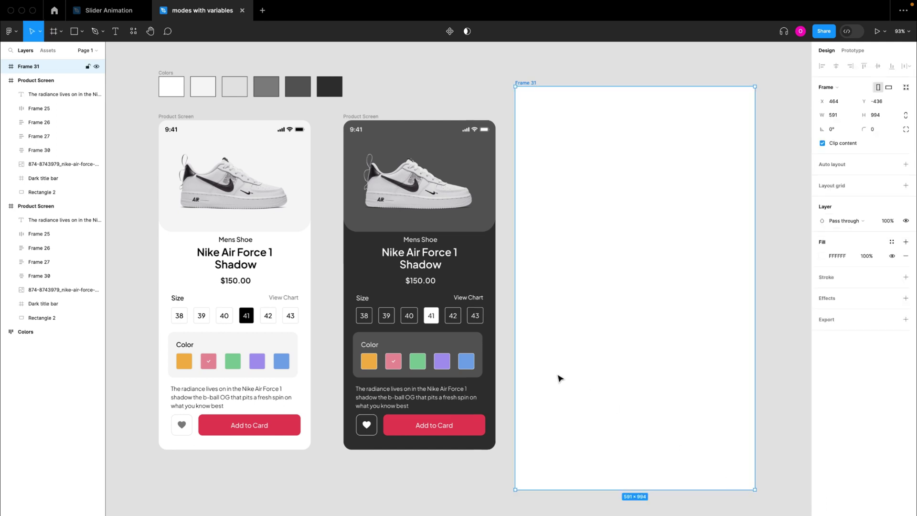
scroll(395, 314, "down", 3)
scroll(394, 314, "down", 1)
scroll(395, 314, "right", 2)
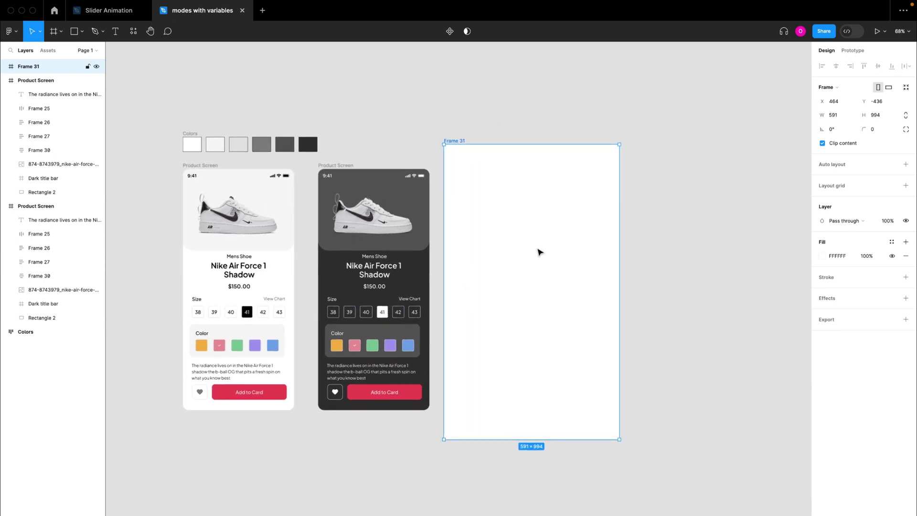
scroll(581, 254, "left", 2)
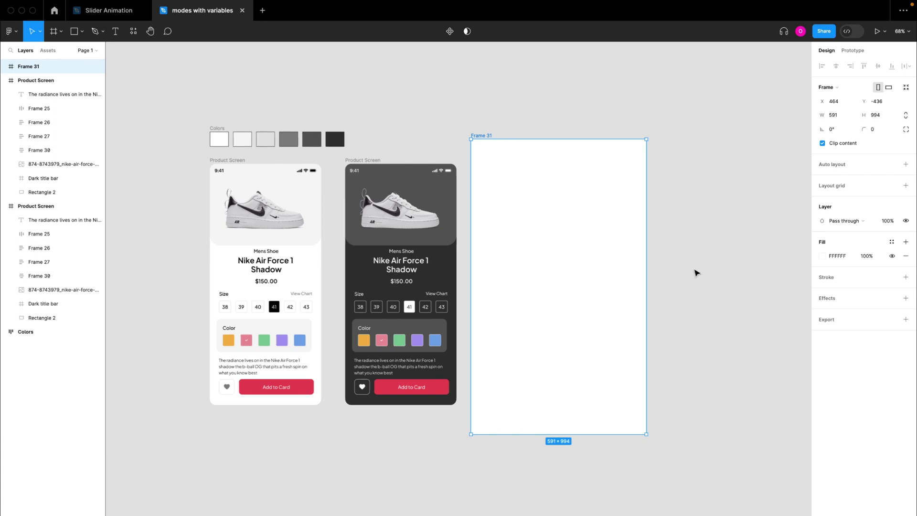
Step: Create a color variable named Local Variable in the Product Theme collection from the new frame's FFFFFF fill
left_click(892, 243)
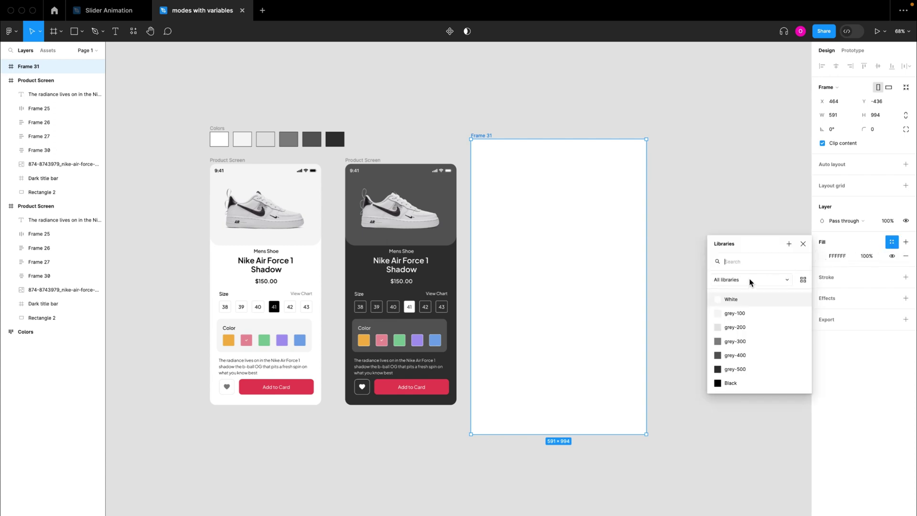
left_click(788, 242)
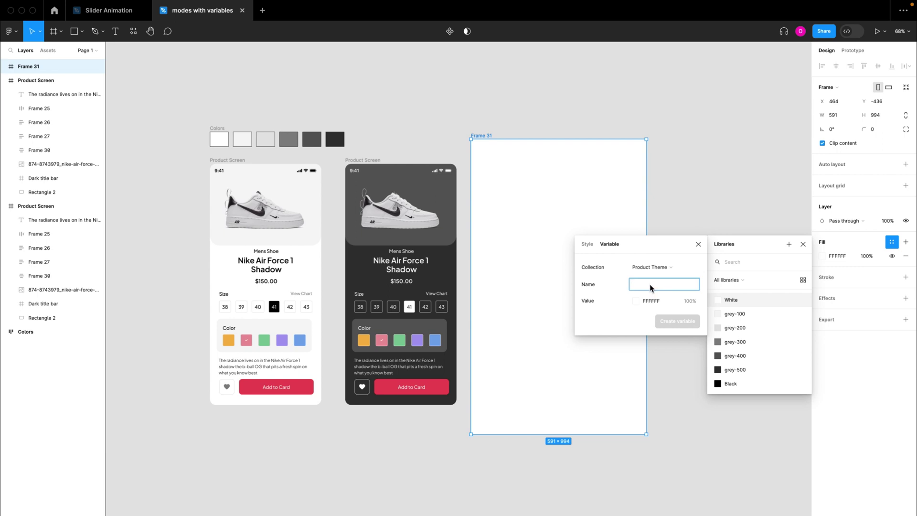
type("Local Variable")
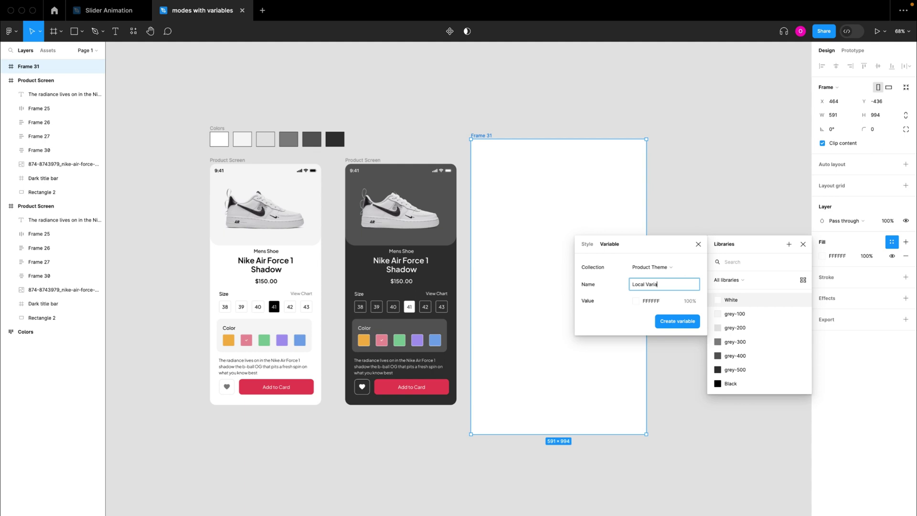
left_click(654, 268)
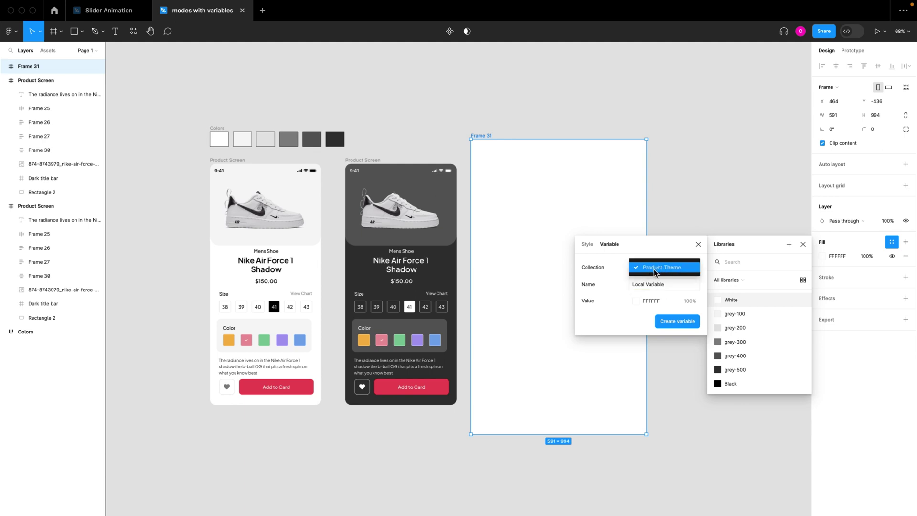
left_click(660, 269)
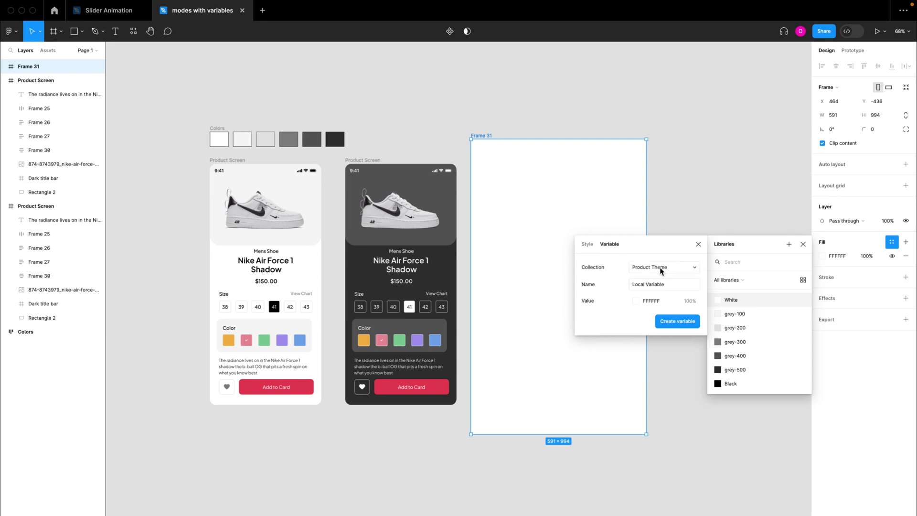
left_click(673, 322)
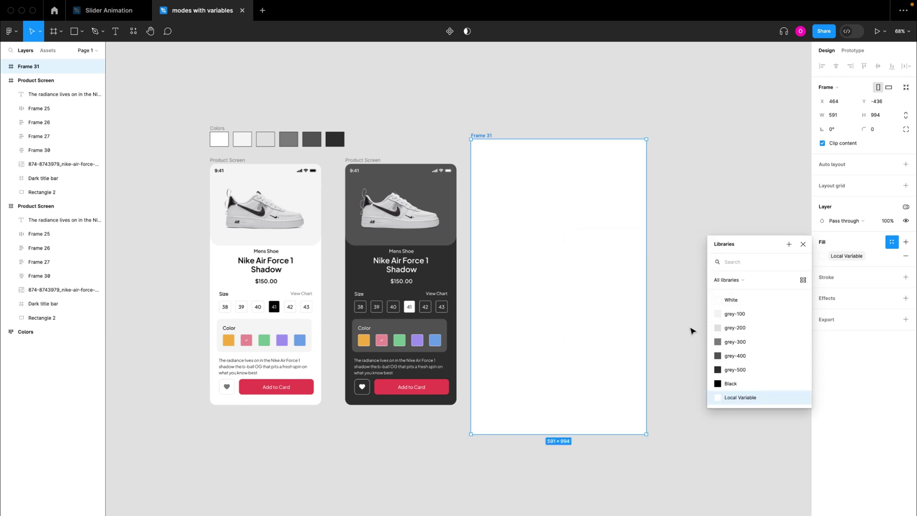
Step: Switch the new frame's Product Theme mode to Dark and close the color libraries
left_click(906, 209)
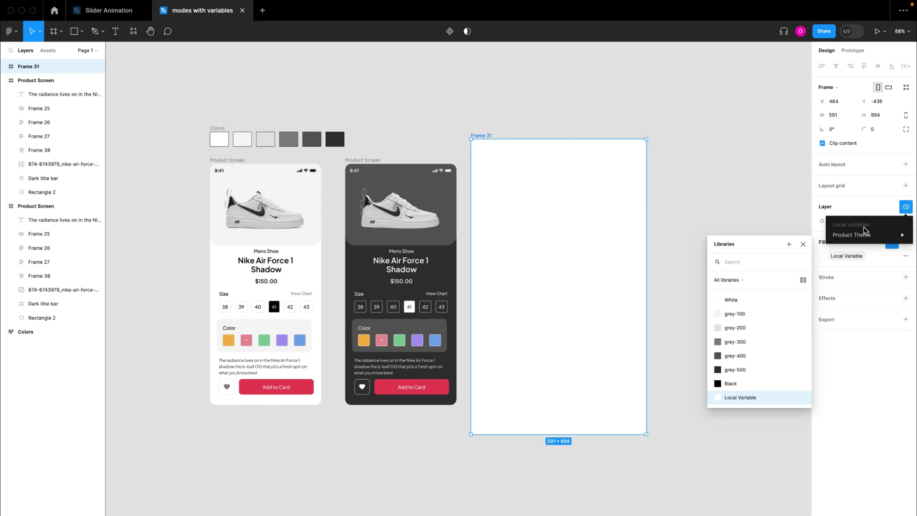
mouse_move(859, 235)
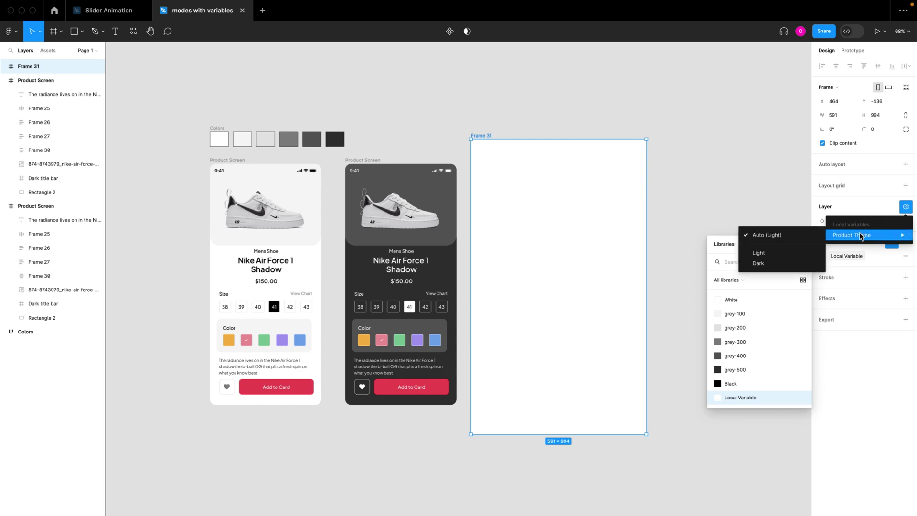
left_click(769, 264)
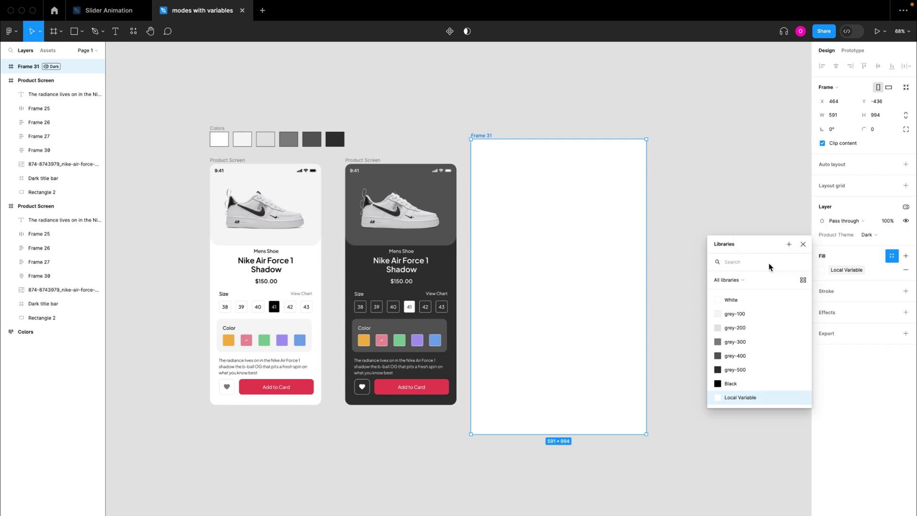
left_click(804, 245)
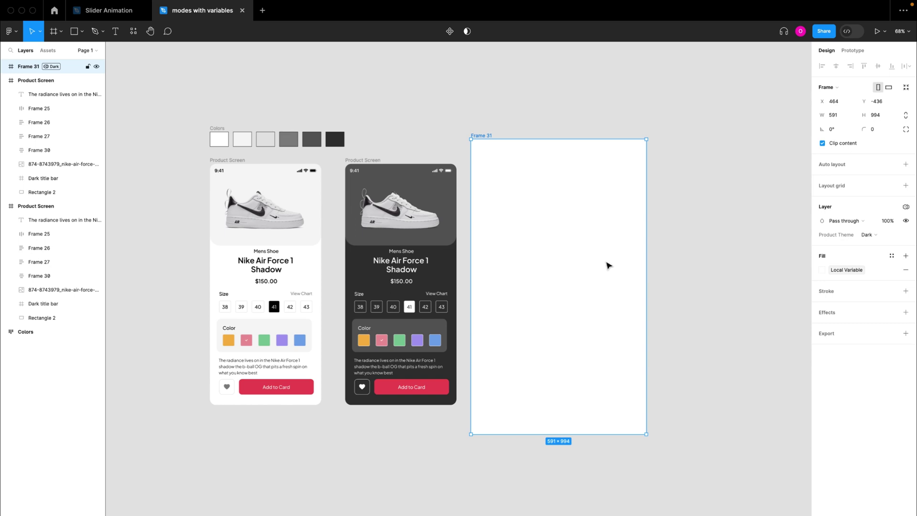
Step: Place a copy of the light Product Screen inside the new frame, roughly centred at X 108, Y 91
left_click(215, 161)
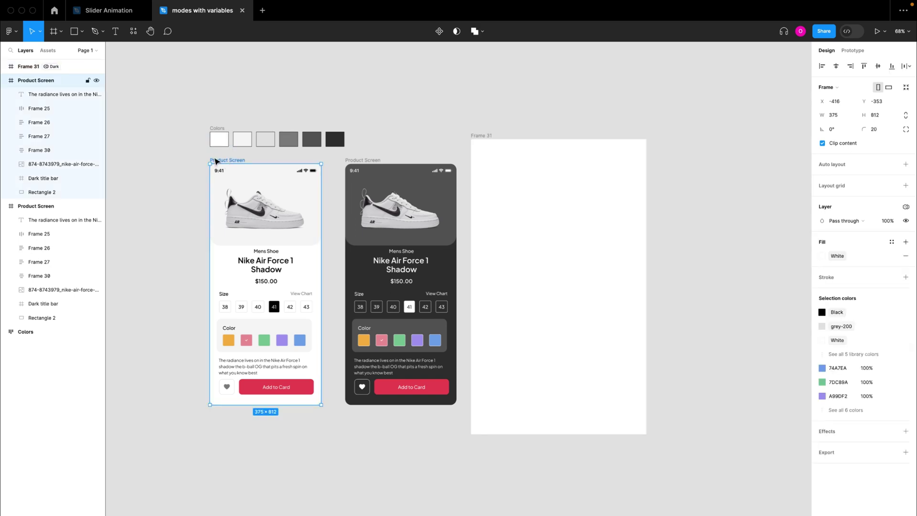
left_click_drag(218, 163, 521, 171)
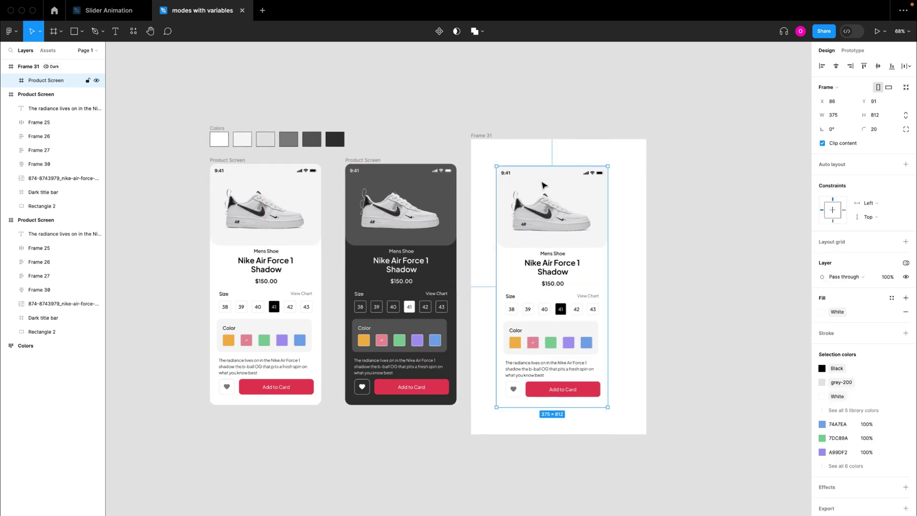
left_click_drag(543, 186, 550, 186)
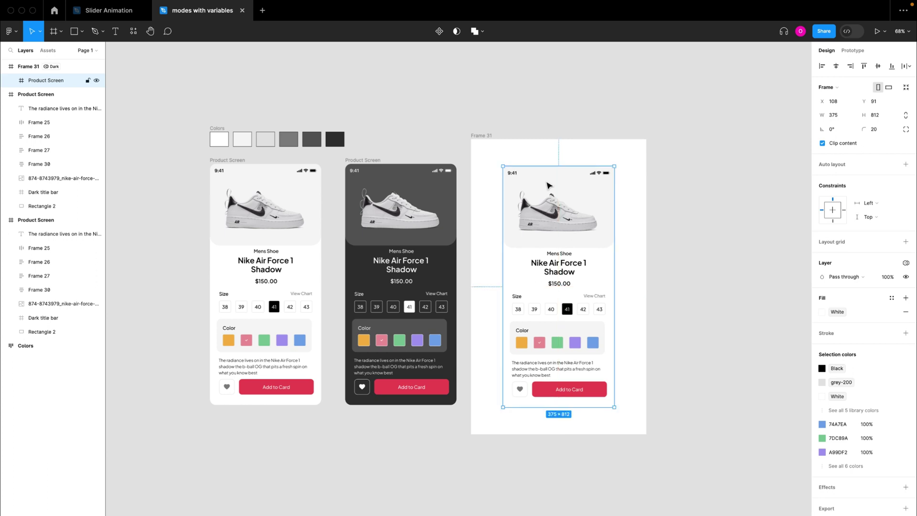
left_click(777, 101)
scroll(743, 131, "right", 10)
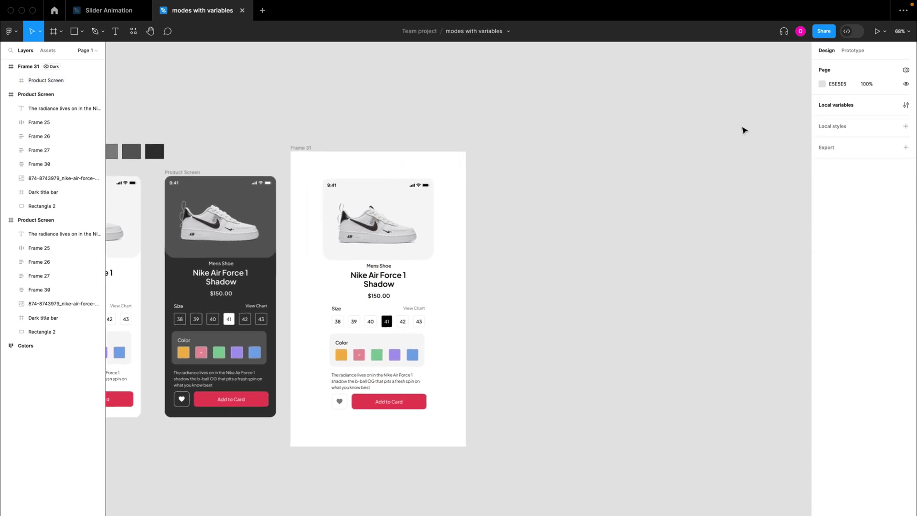
right_click(744, 131)
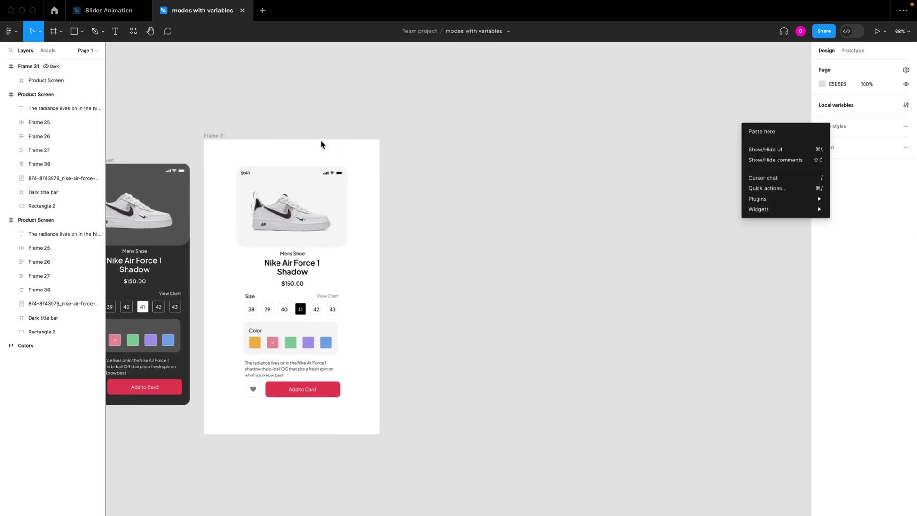
left_click(223, 138)
left_click(705, 160)
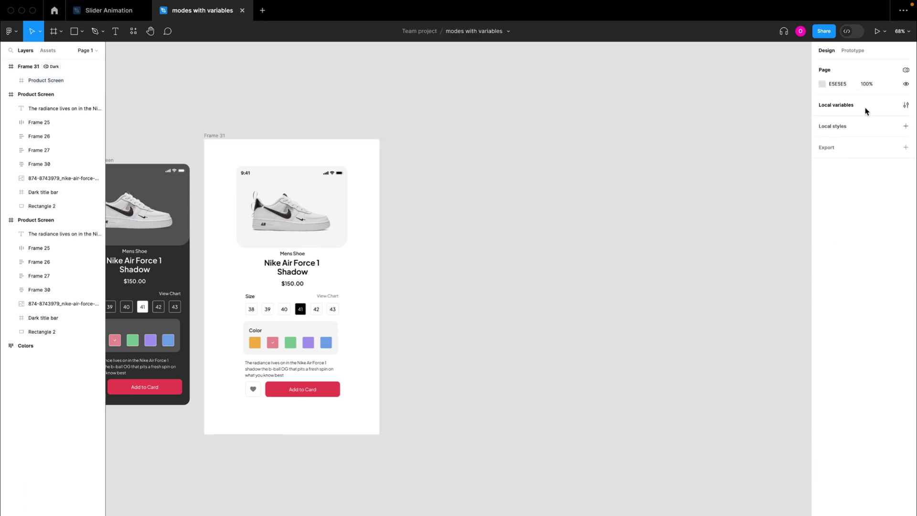
Step: Reopen the local variables and set the White variable's Dark value to grey-500's 333333
left_click(906, 104)
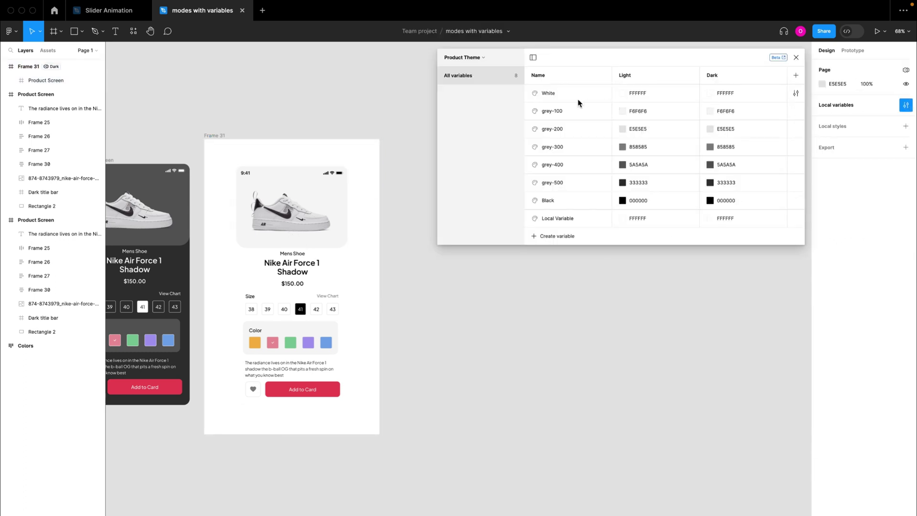
left_click(725, 93)
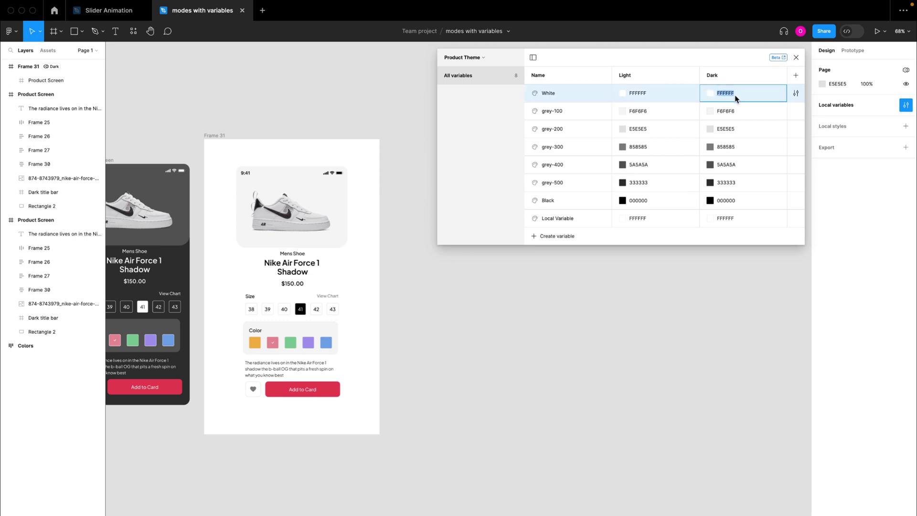
left_click(724, 184)
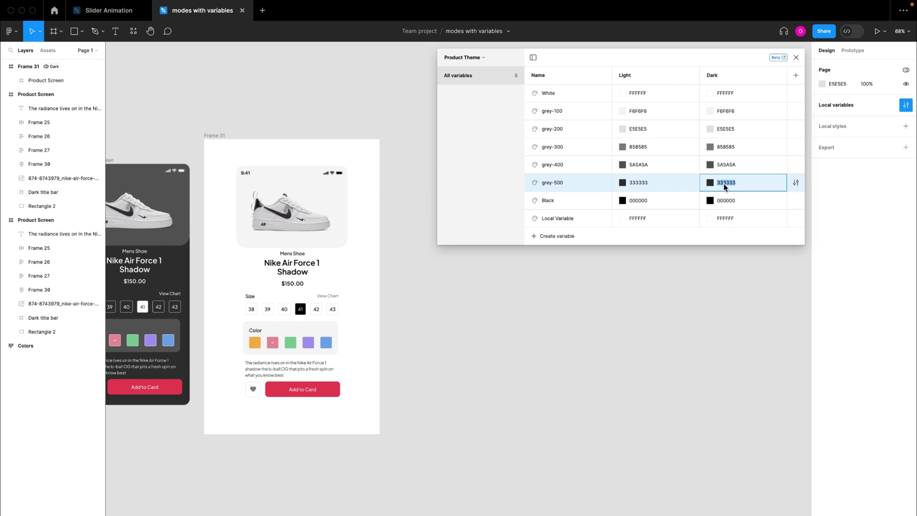
left_click(724, 94)
type("333333")
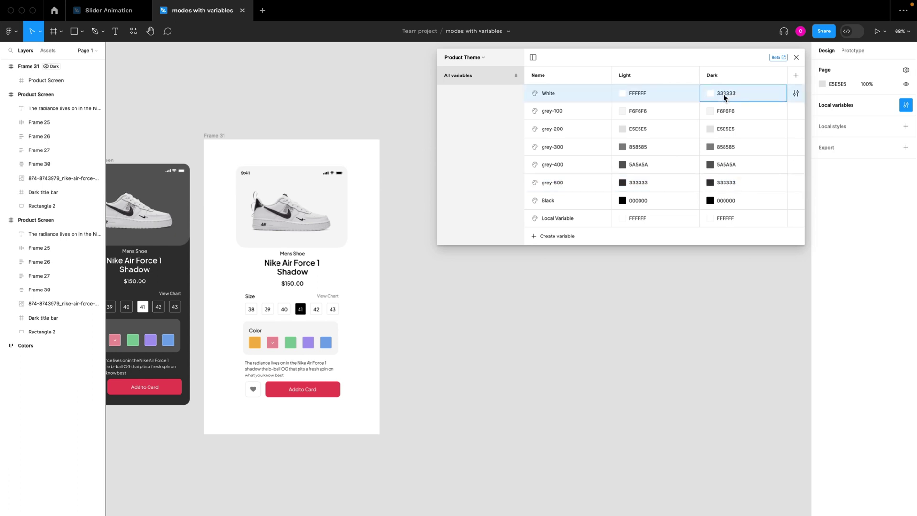
left_click(717, 283)
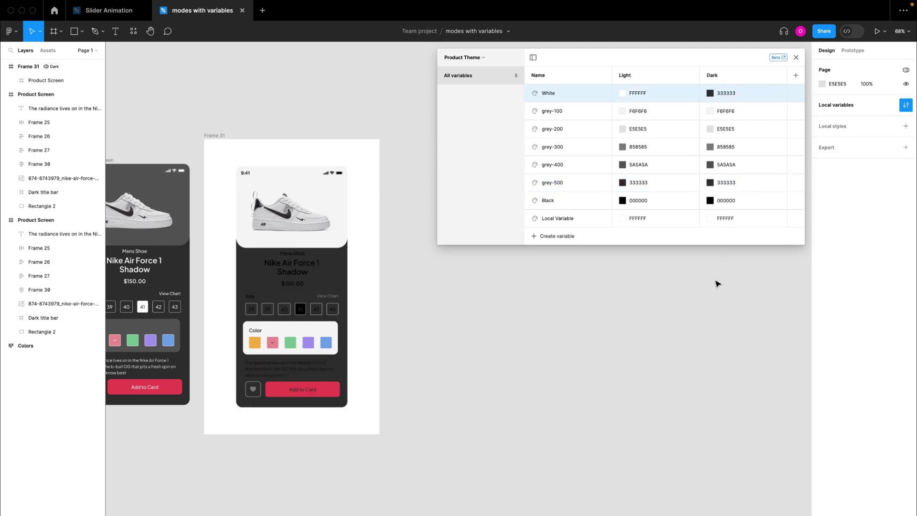
Step: Rename the frame around the copied Product Screen as Dark mode
scroll(298, 310, "up", 5)
left_click(297, 310)
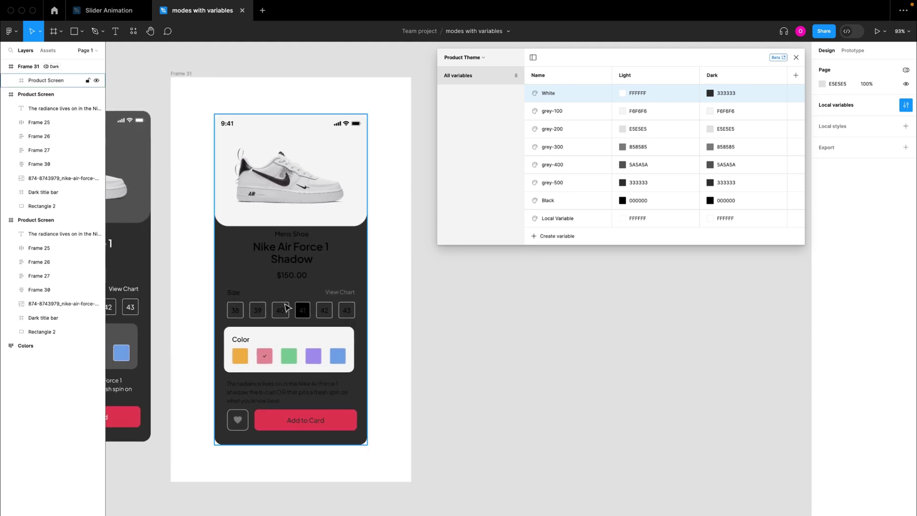
left_click(186, 77)
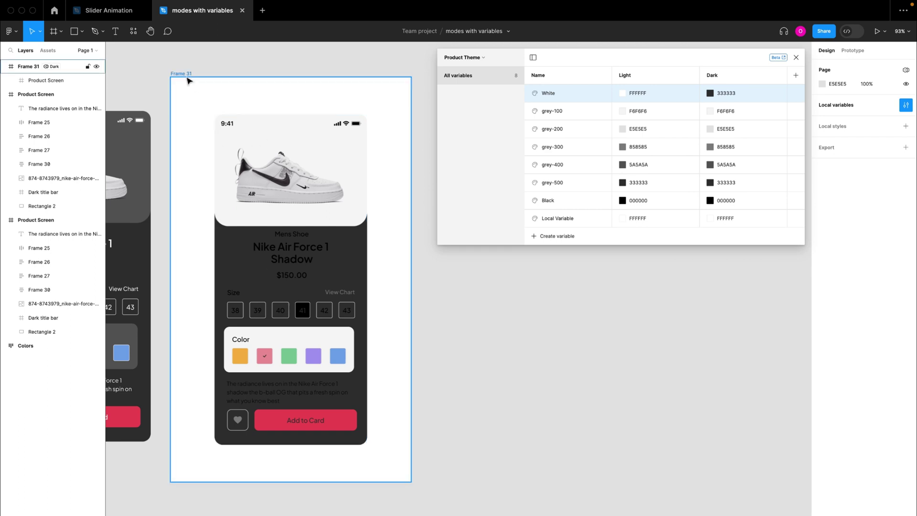
double_click(183, 74)
type("Dark mode")
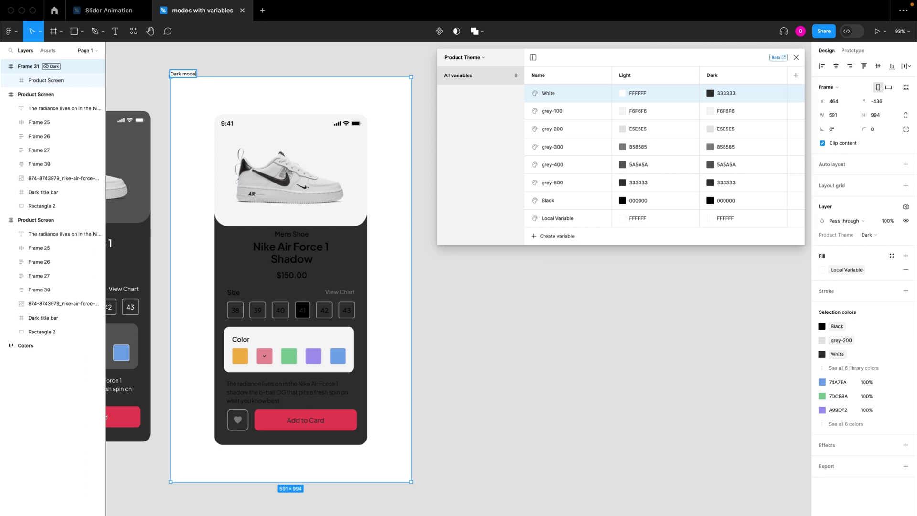
left_click(240, 65)
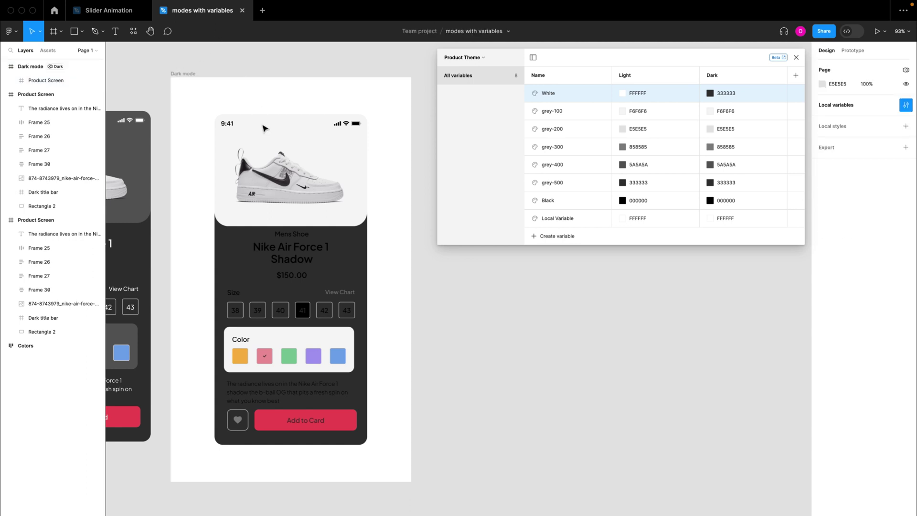
Step: Check the original dark screen's shoe background fill and set the grey-100 variable's Dark value to grey-400's 5A5A5A
left_click(341, 175)
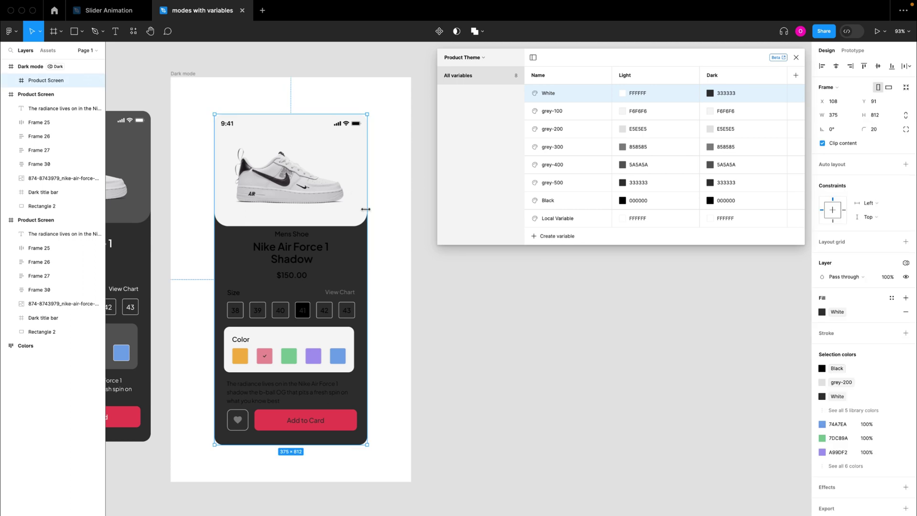
left_click(629, 112)
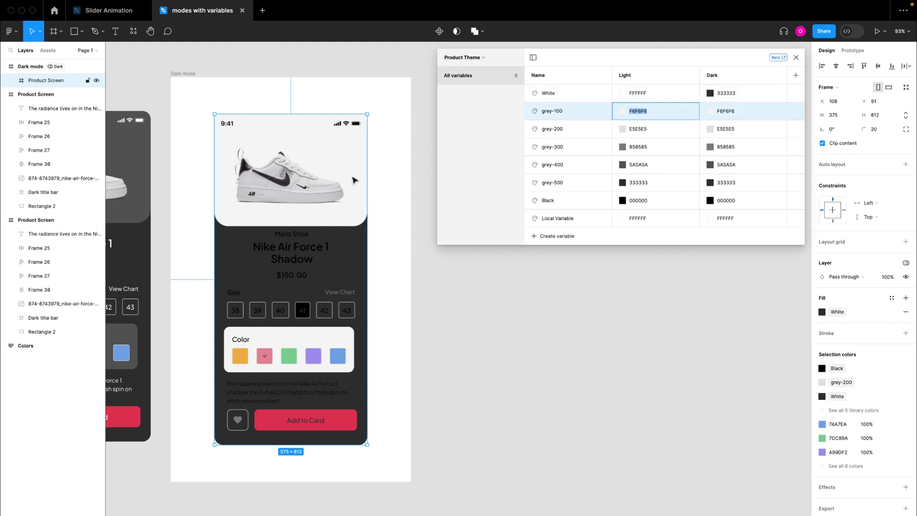
scroll(354, 180, "left", 5)
left_click(266, 158)
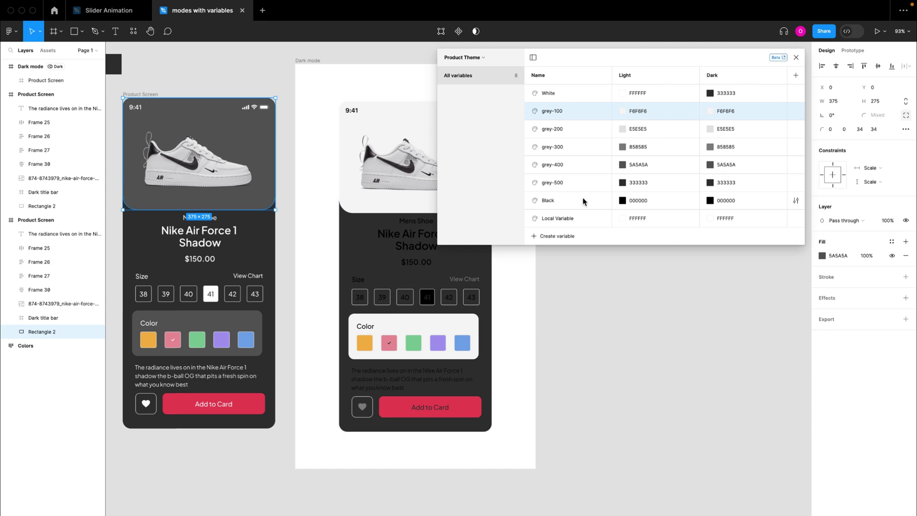
scroll(547, 299, "right", 5)
scroll(547, 299, "right", 1)
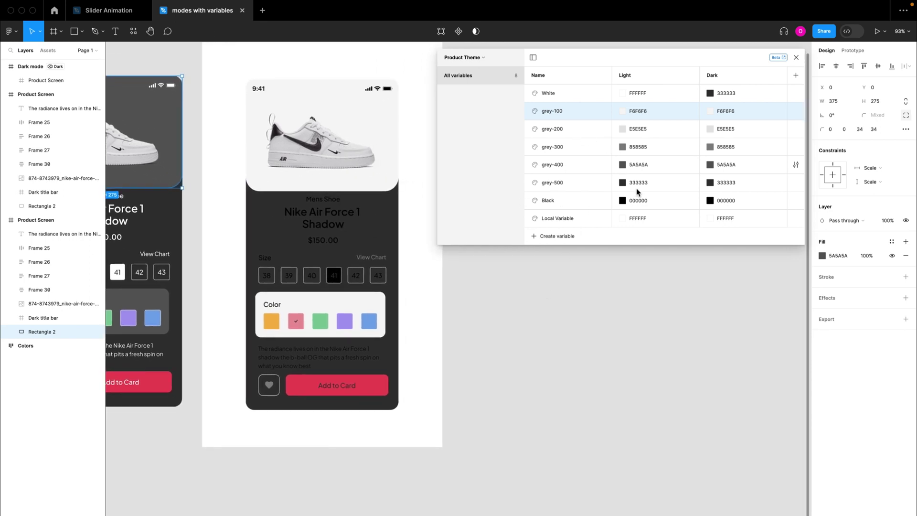
scroll(494, 293, "up", 3)
scroll(493, 293, "right", 3)
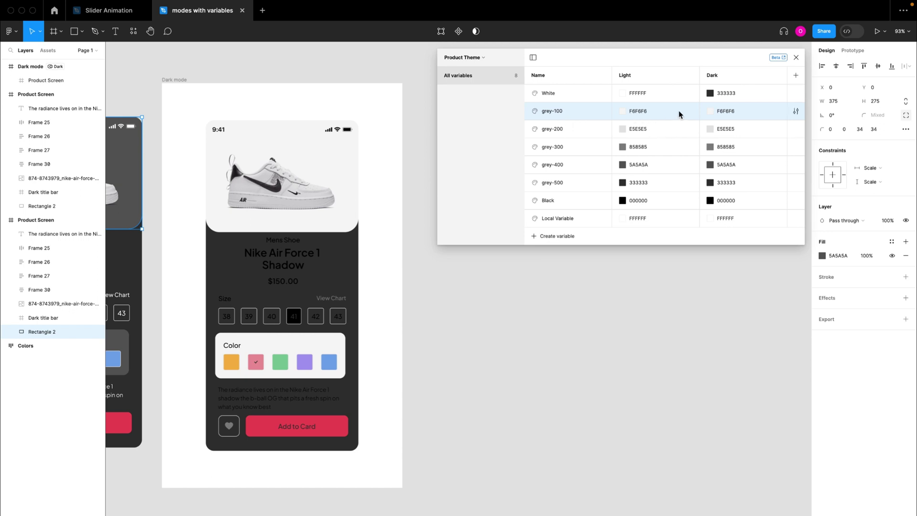
left_click(729, 165)
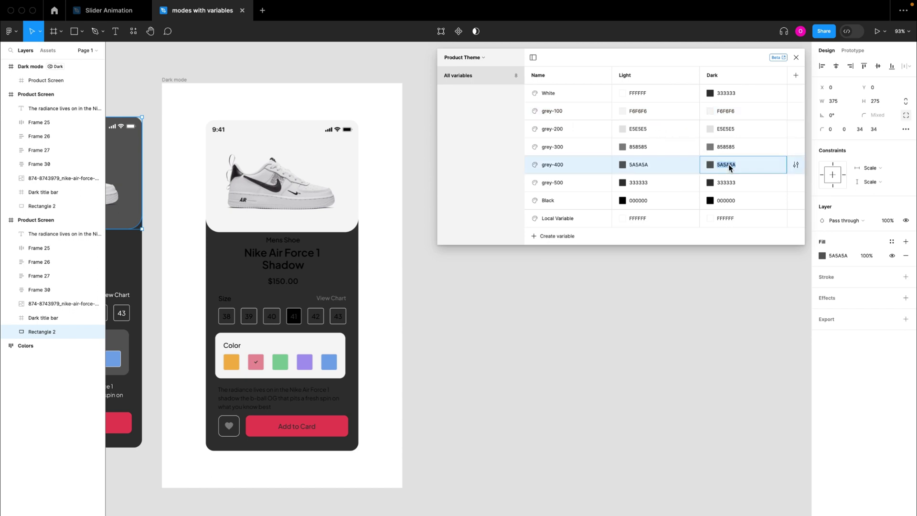
left_click(729, 112)
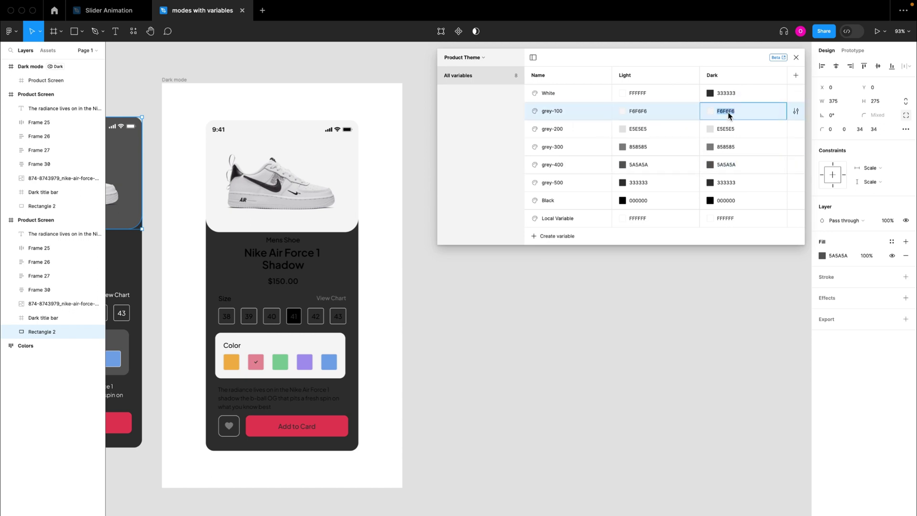
key("Return")
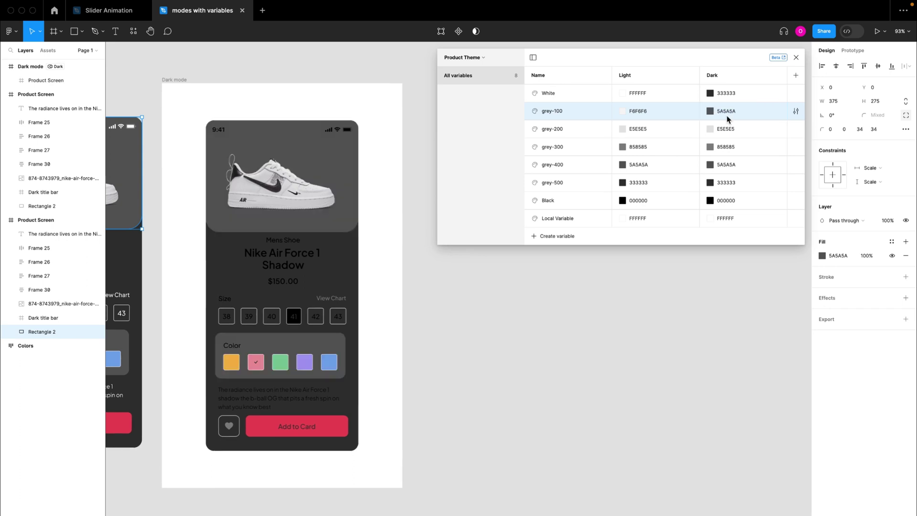
scroll(329, 266, "left", 5)
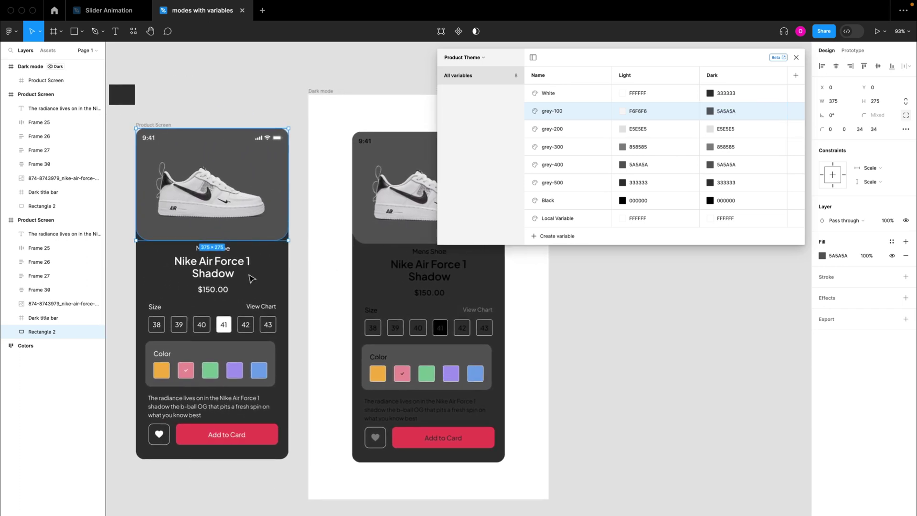
left_click(297, 288)
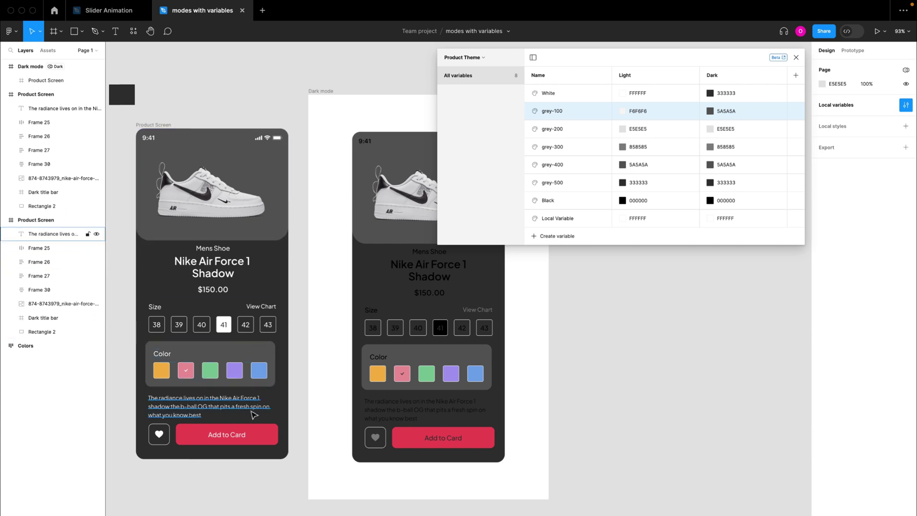
Step: Compare the light, original dark and Dark mode product screens to find elements whose colors still differ
scroll(277, 386, "down", 5)
scroll(291, 401, "left", 4)
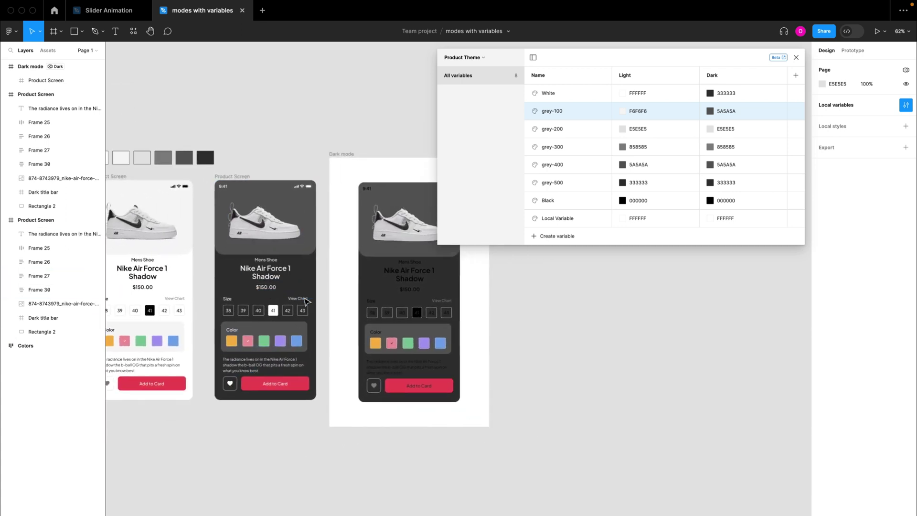
scroll(305, 301, "right", 4)
scroll(304, 301, "down", 2)
scroll(292, 273, "up", 2)
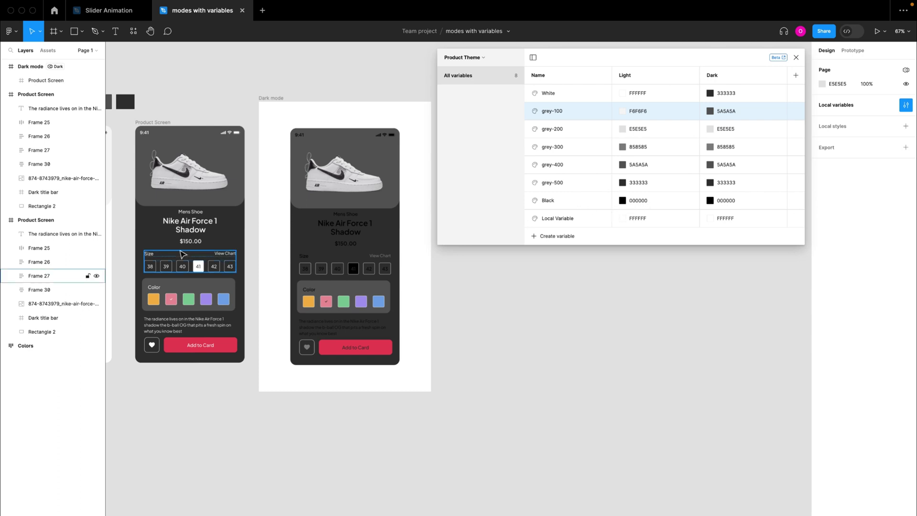
scroll(215, 253, "left", 8)
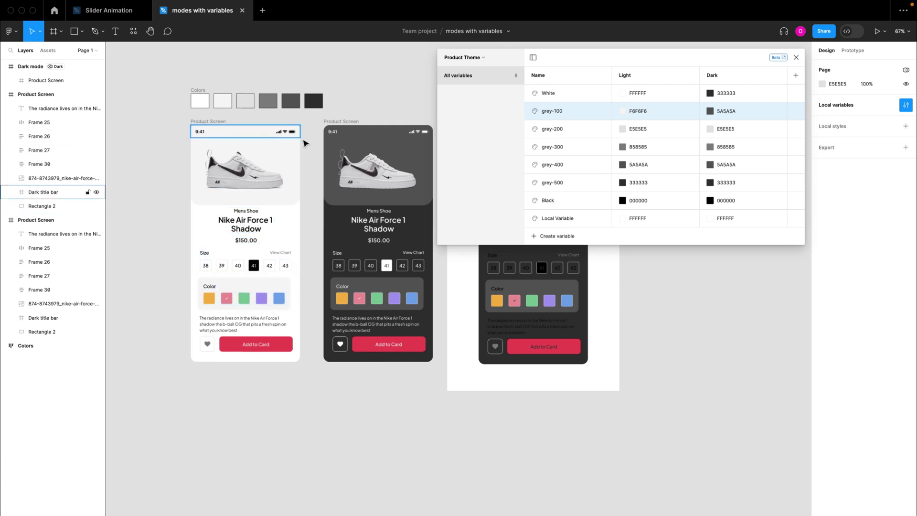
scroll(294, 136, "up", 5)
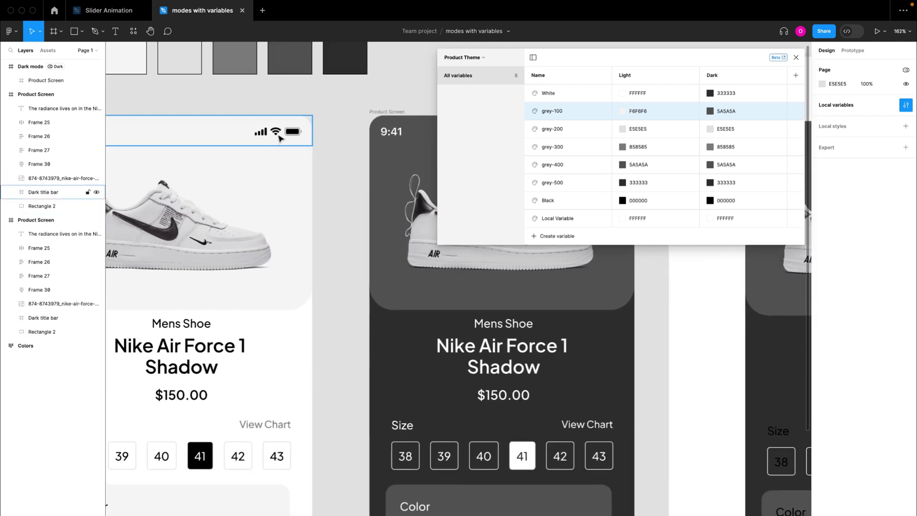
scroll(281, 134, "down", 5)
scroll(281, 139, "up", 1)
scroll(281, 138, "down", 4)
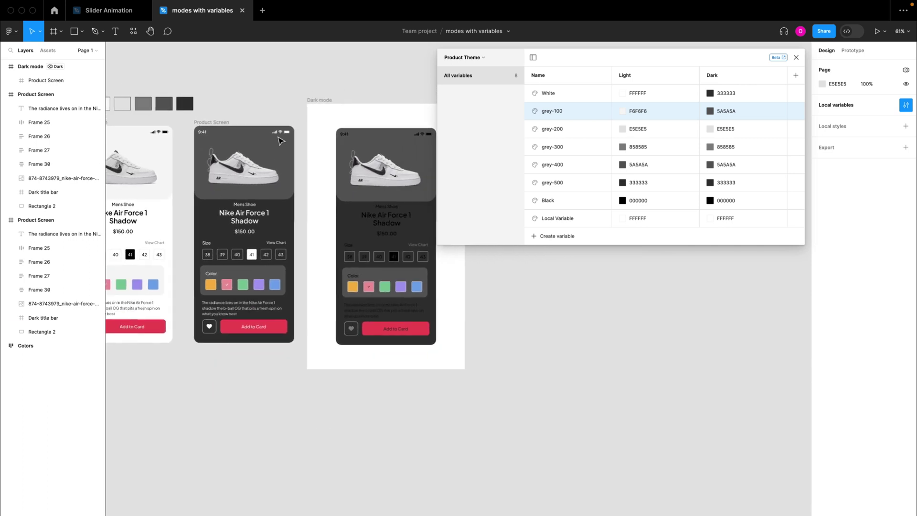
scroll(281, 140, "left", 2)
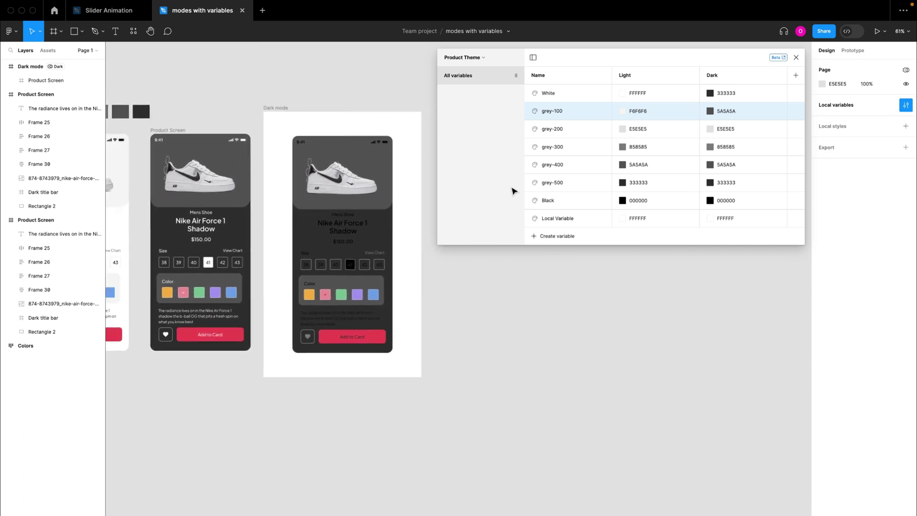
Step: Set the Black variable's Dark value to FFFFFF, copied from White's Light value
left_click(725, 201)
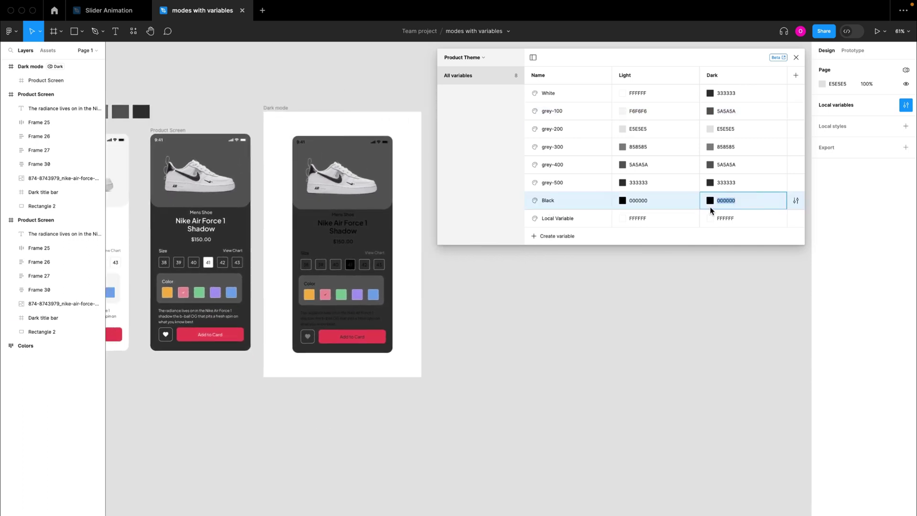
left_click(635, 93)
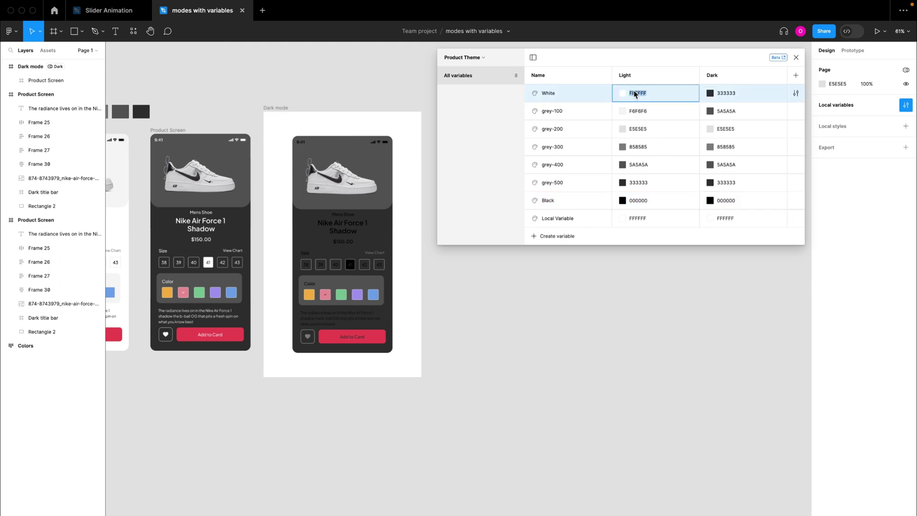
left_click(723, 201)
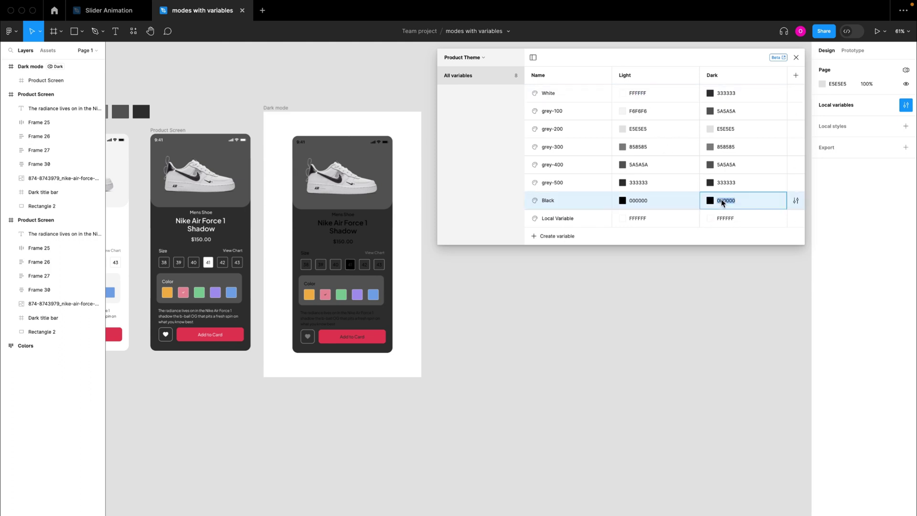
key("Return")
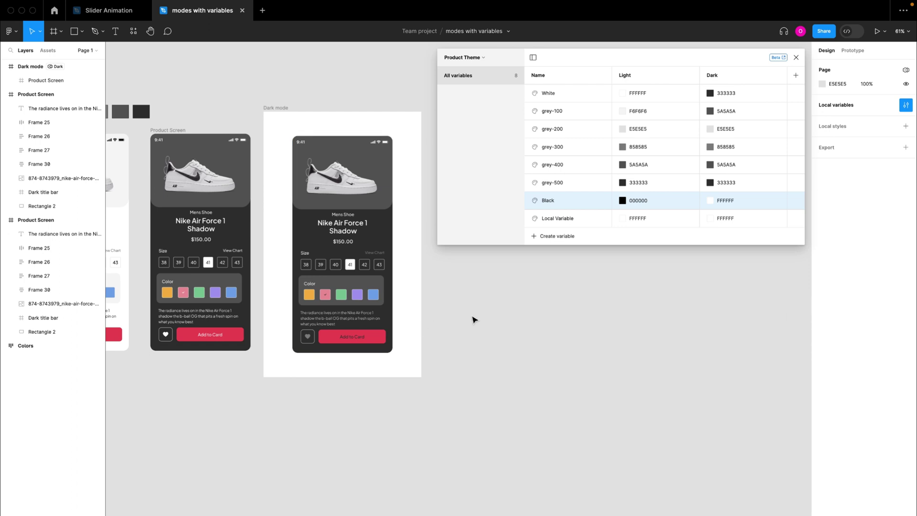
Step: Check the View Chart text's fill on the original dark screen and on the light screen
scroll(379, 301, "up", 3)
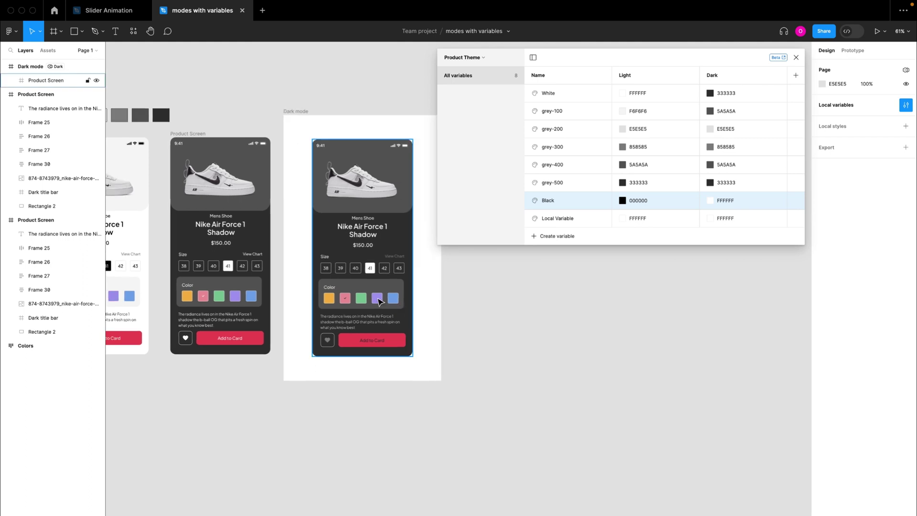
left_click(238, 252)
left_click(237, 252)
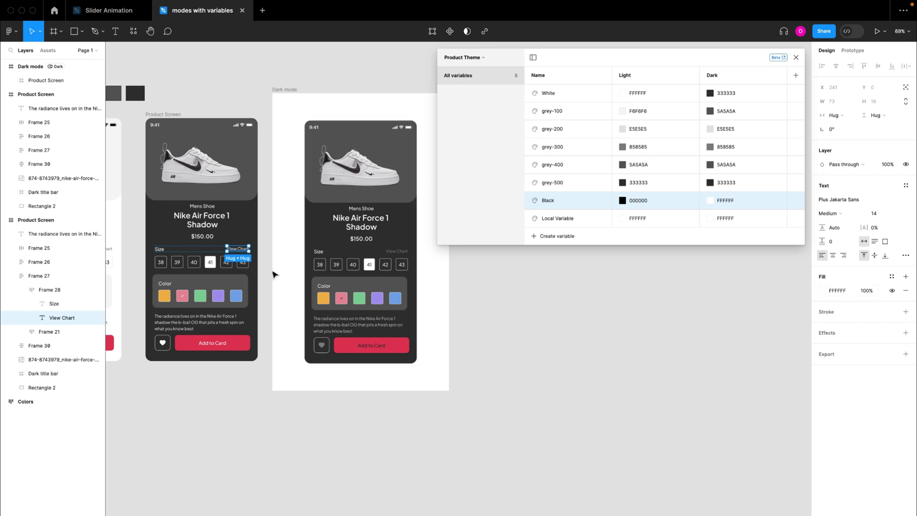
left_click(281, 287)
scroll(279, 289, "left", 3)
scroll(280, 289, "left", 3)
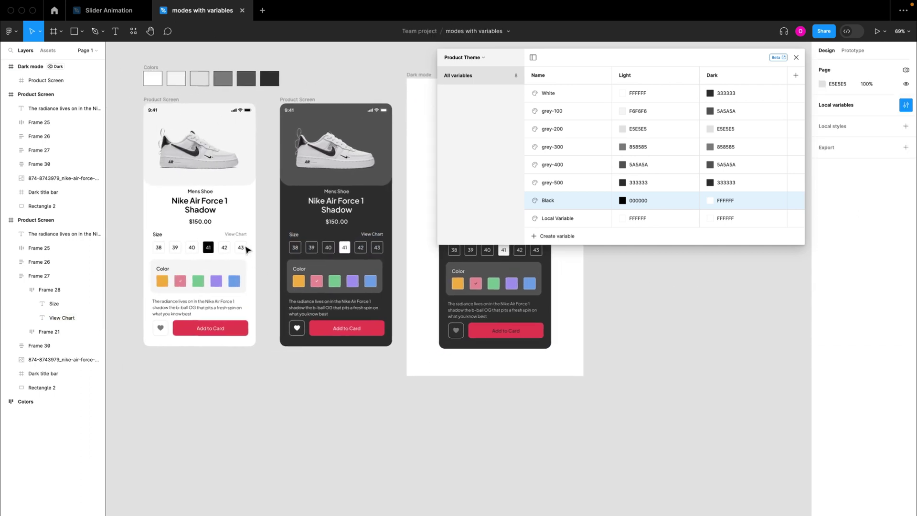
left_click(239, 238)
left_click(239, 238)
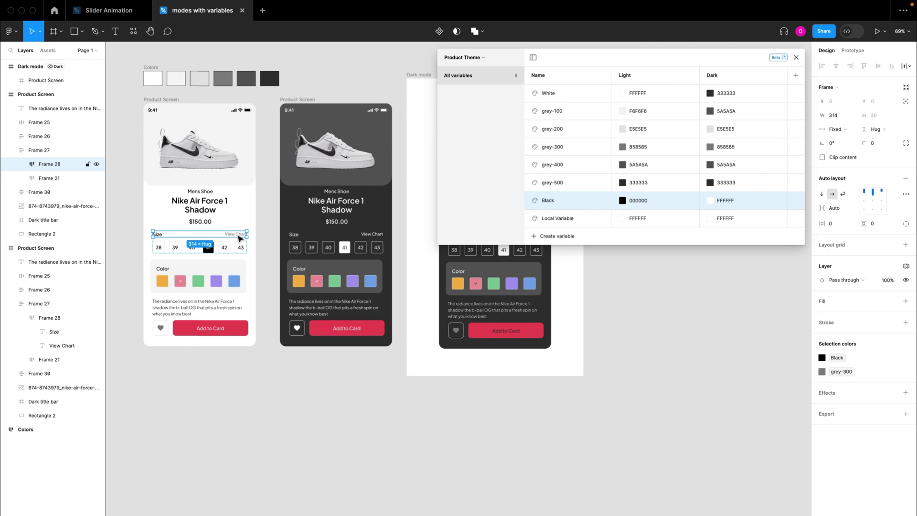
left_click(239, 238)
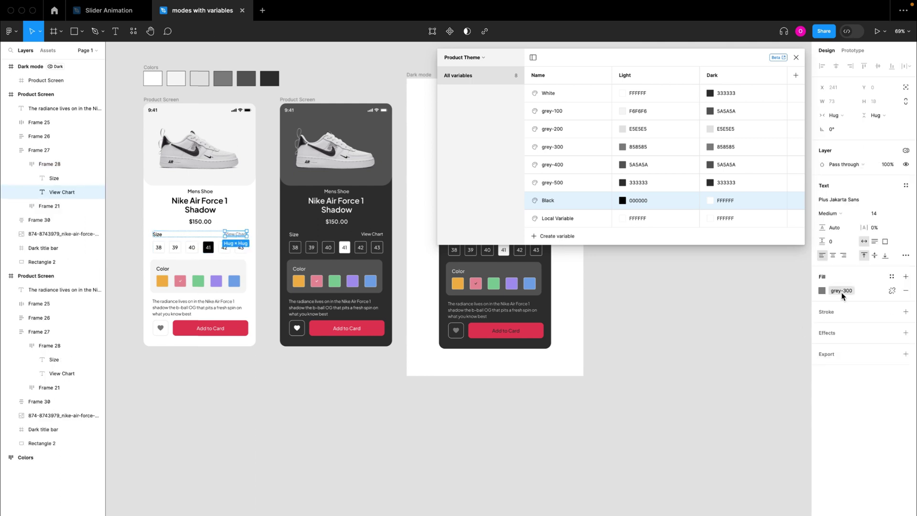
Step: Set the grey-300 variable's Dark value to FFFFFF
scroll(631, 320, "right", 7)
left_click(384, 305)
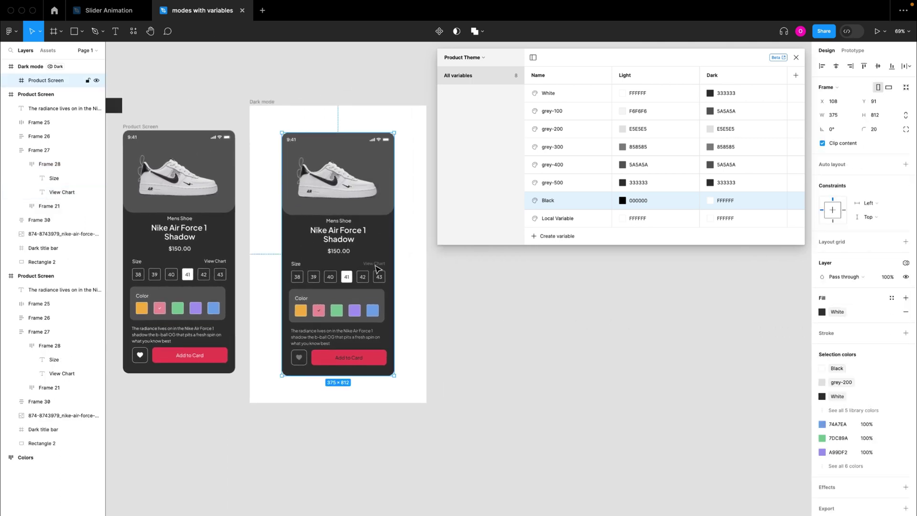
double_click(722, 153)
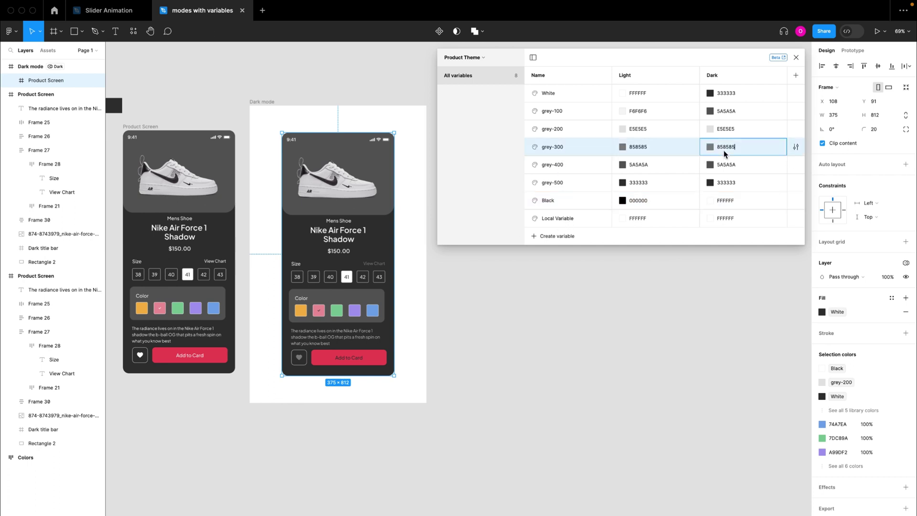
type("FFFFFF")
key("Return")
left_click(473, 322)
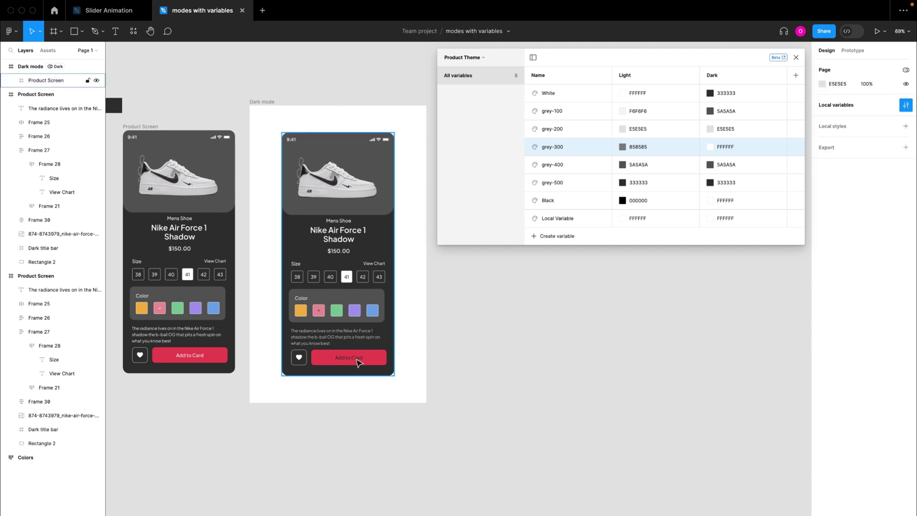
Step: Inspect the Add to Card label's fill on the light screen and in the Dark mode copy, and check White's Dark value
scroll(358, 365, "left", 5)
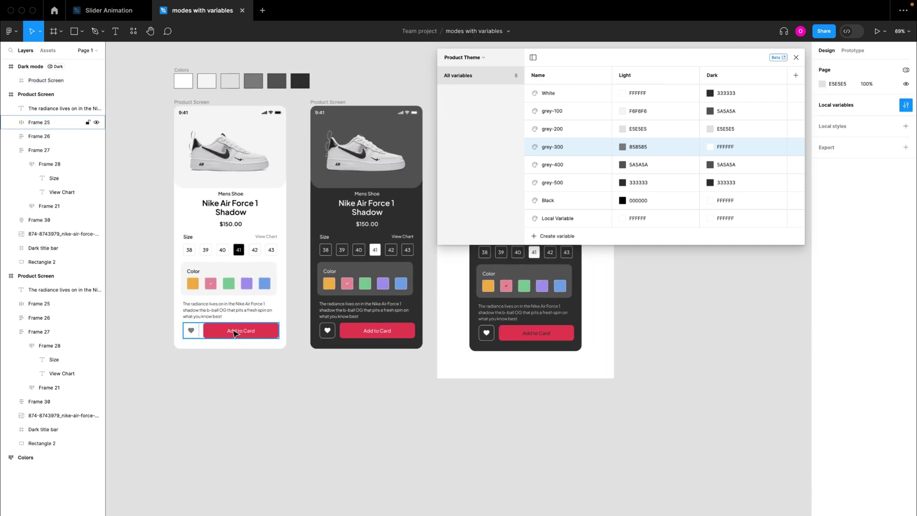
left_click(238, 334)
double_click(240, 334)
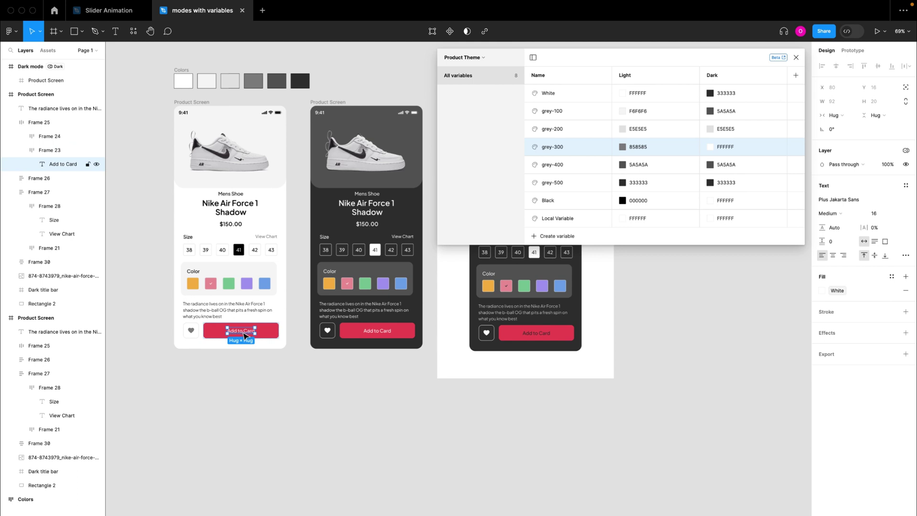
scroll(479, 377, "right", 8)
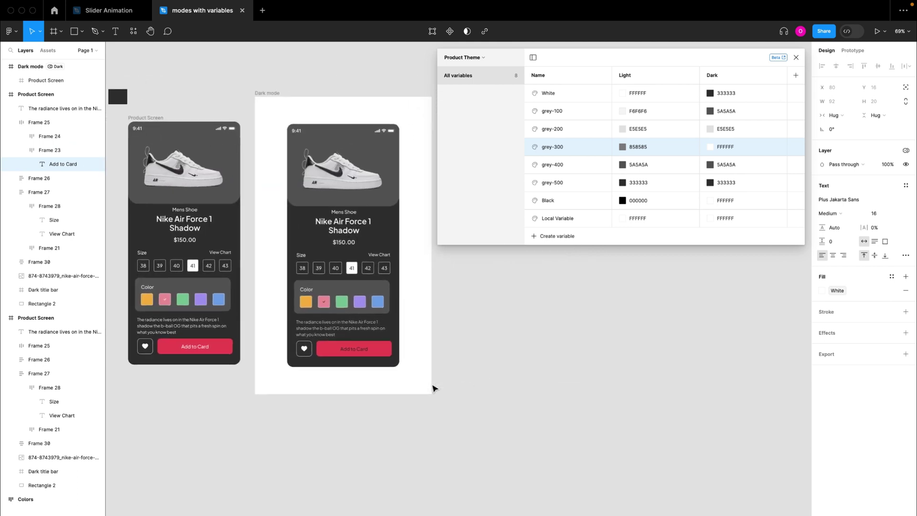
scroll(434, 388, "right", 2)
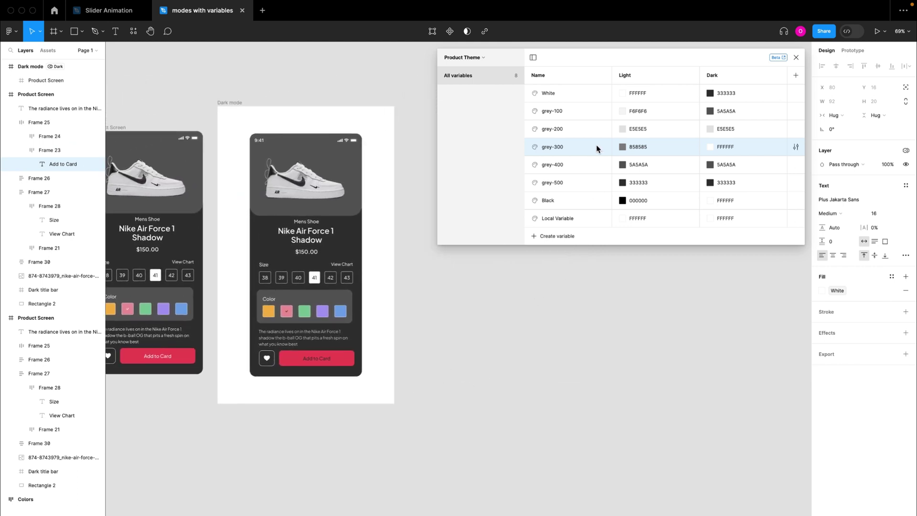
left_click(729, 94)
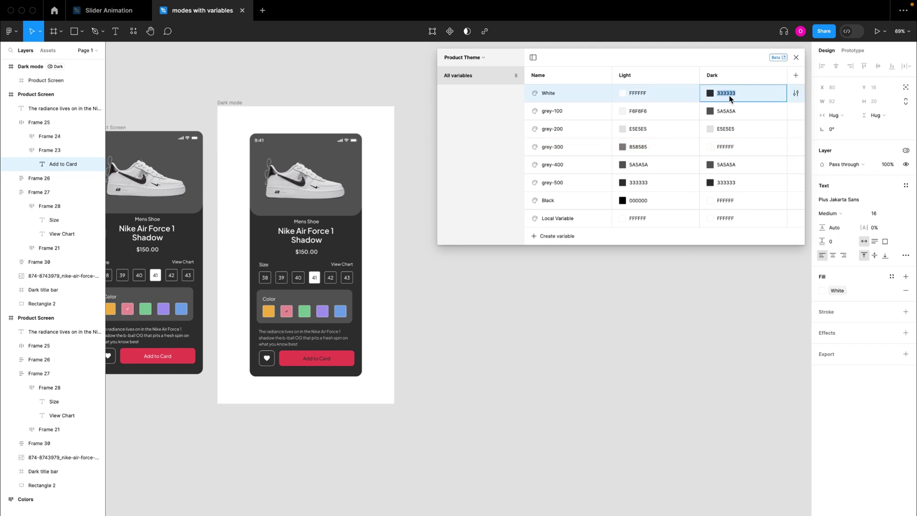
left_click(314, 363)
scroll(313, 362, "left", 10)
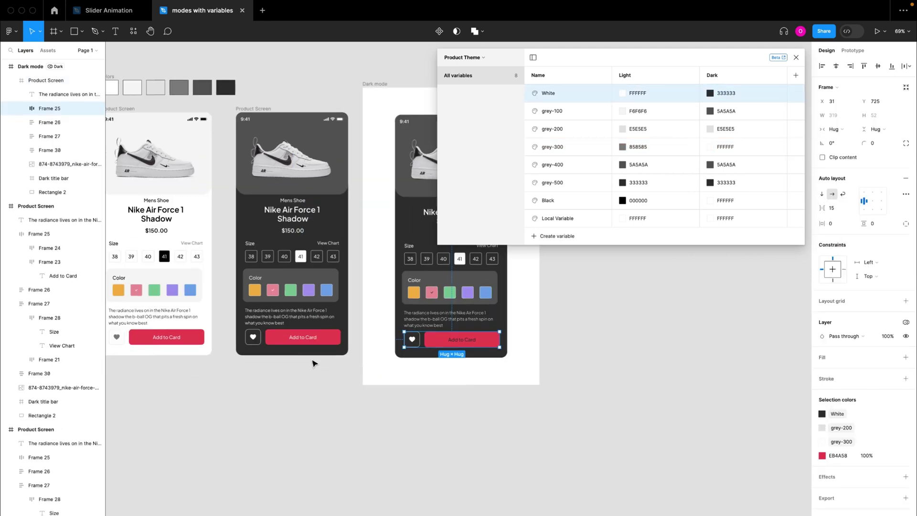
left_click(250, 341)
double_click(251, 340)
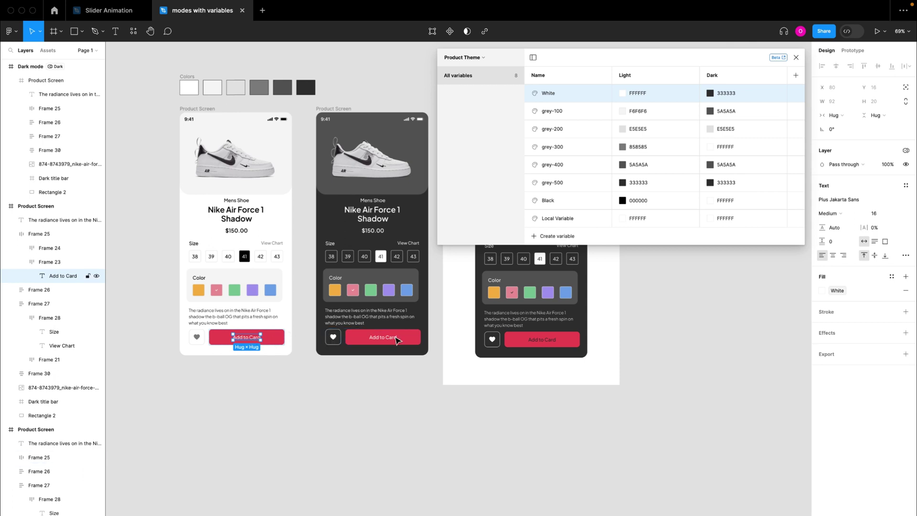
double_click(545, 341)
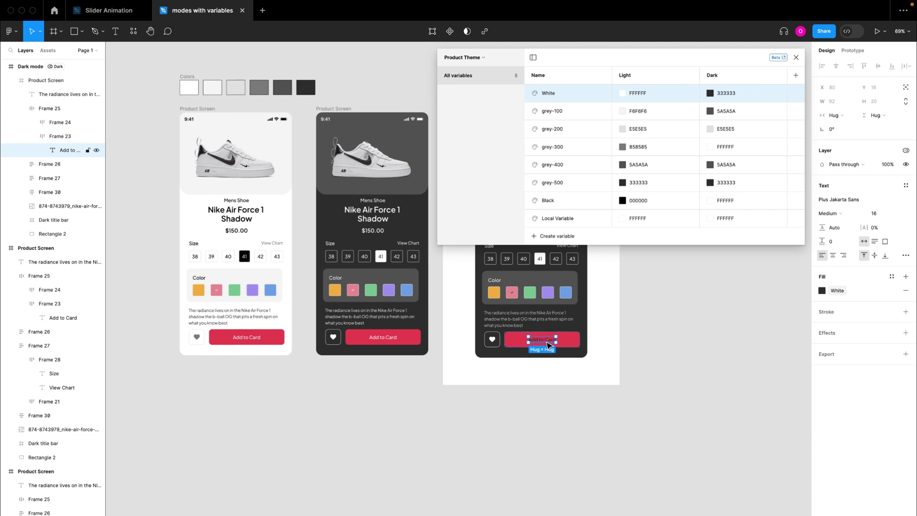
Step: Detach the White variable from the fill of the light screen's Add to Card label
scroll(549, 345, "right", 7)
scroll(549, 345, "up", 2)
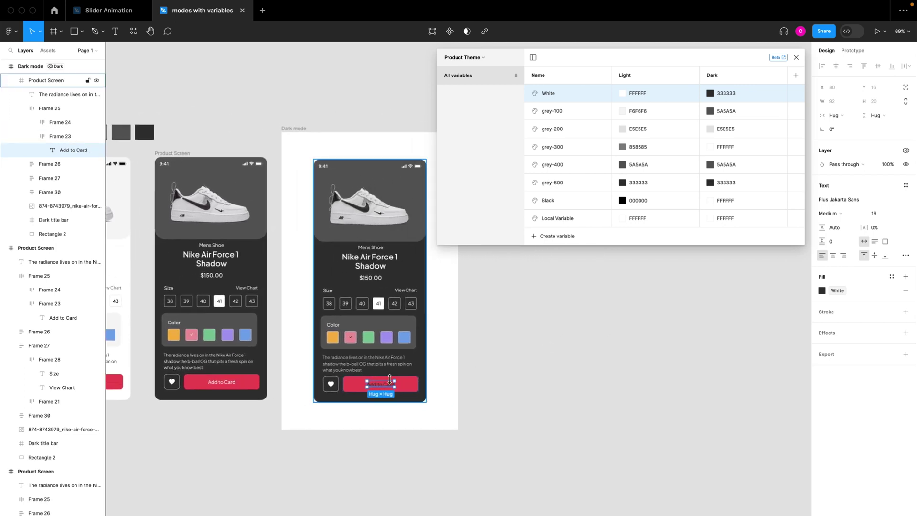
scroll(390, 379, "up", 5)
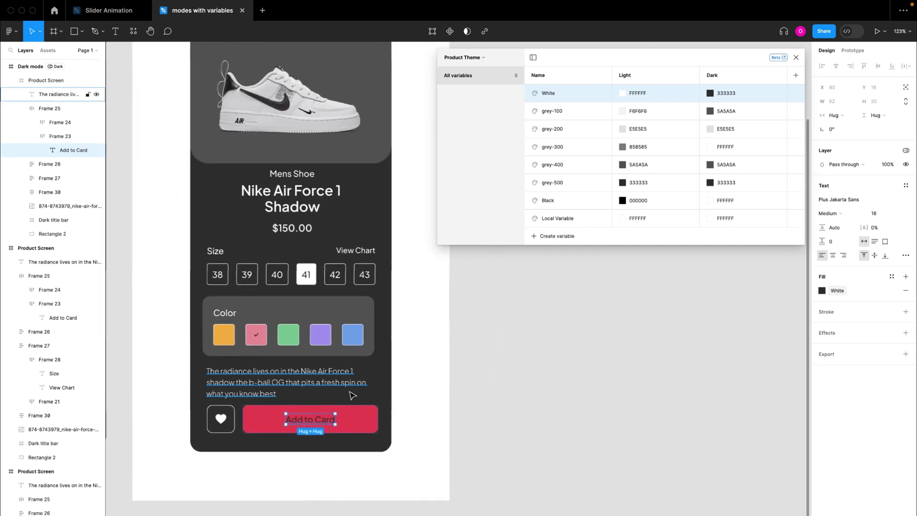
scroll(352, 396, "down", 3)
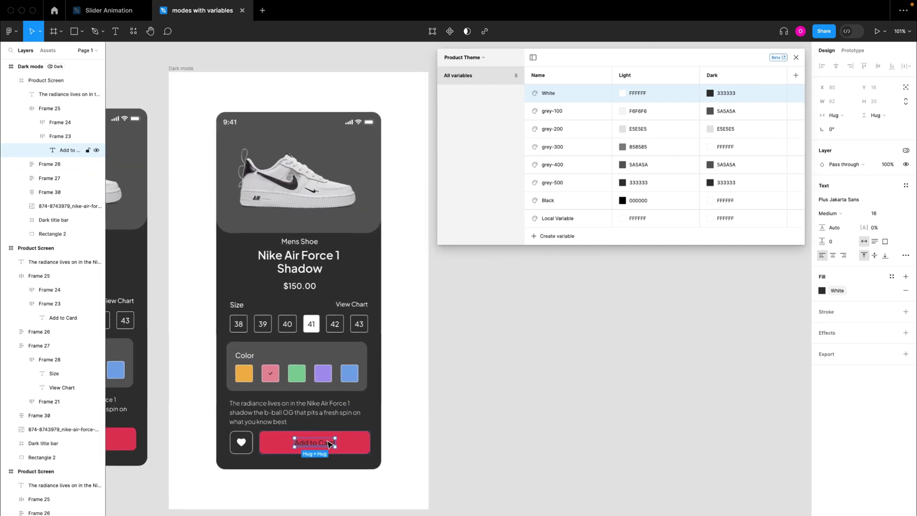
scroll(311, 447, "left", 3)
scroll(311, 447, "down", 1)
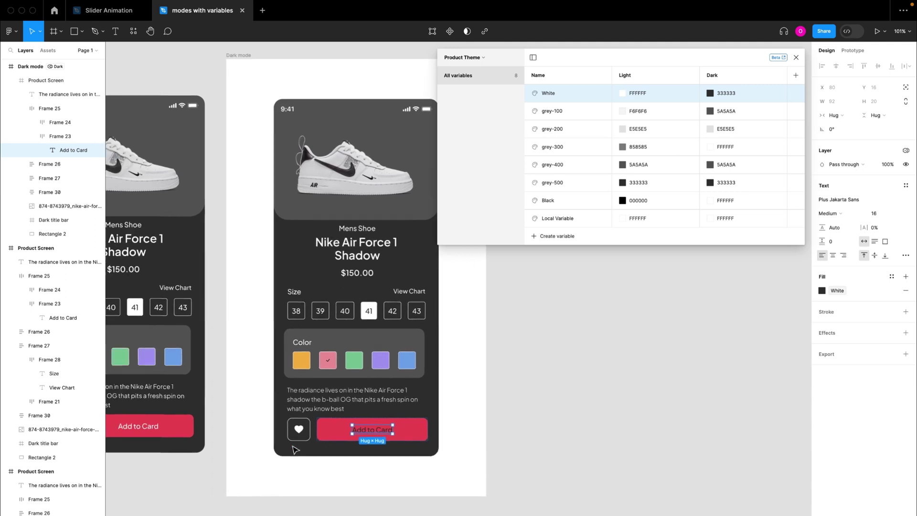
scroll(295, 449, "left", 15)
scroll(294, 450, "down", 2)
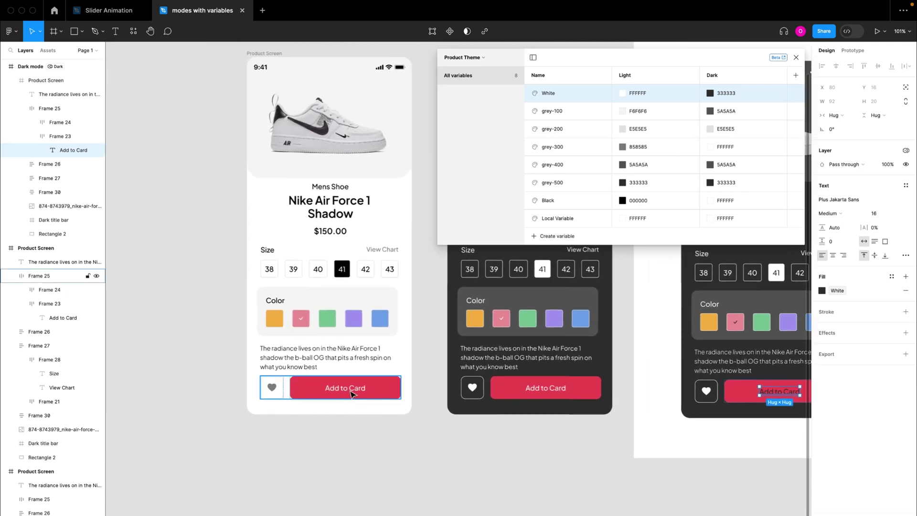
scroll(351, 394, "right", 5)
scroll(351, 393, "up", 1)
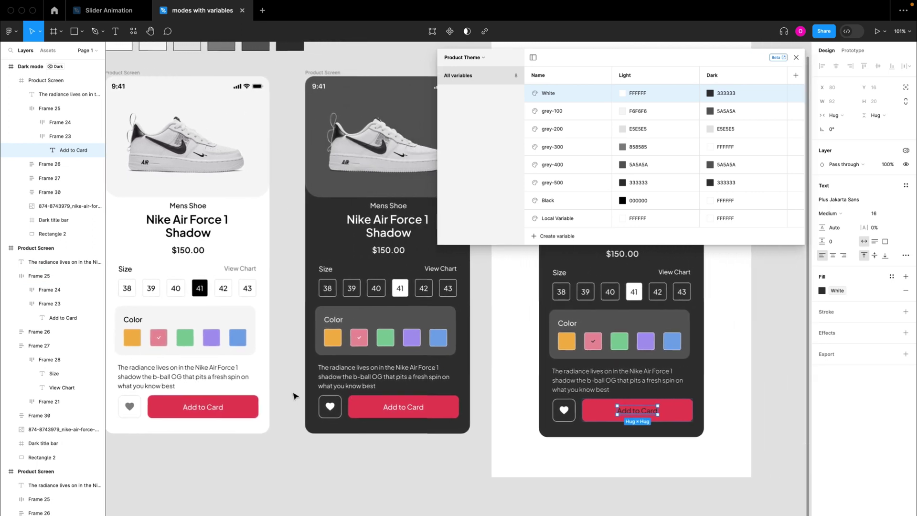
left_click(200, 414)
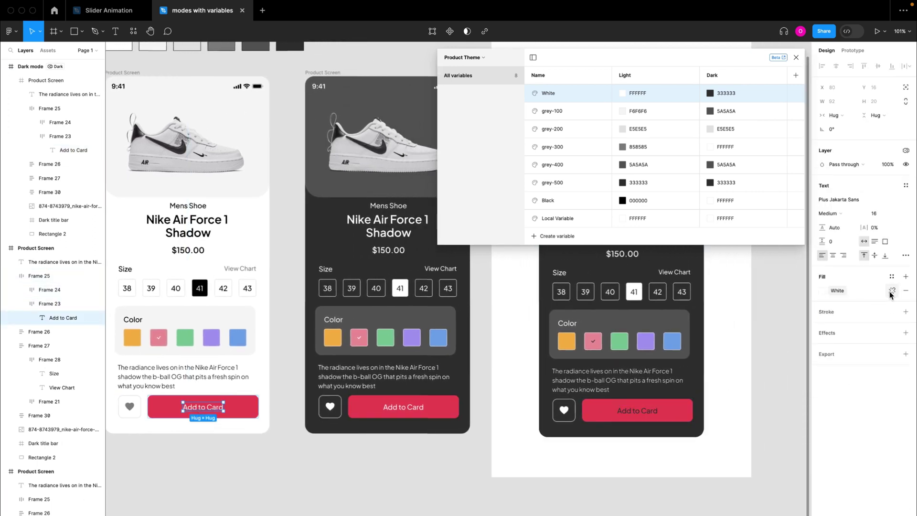
left_click(892, 291)
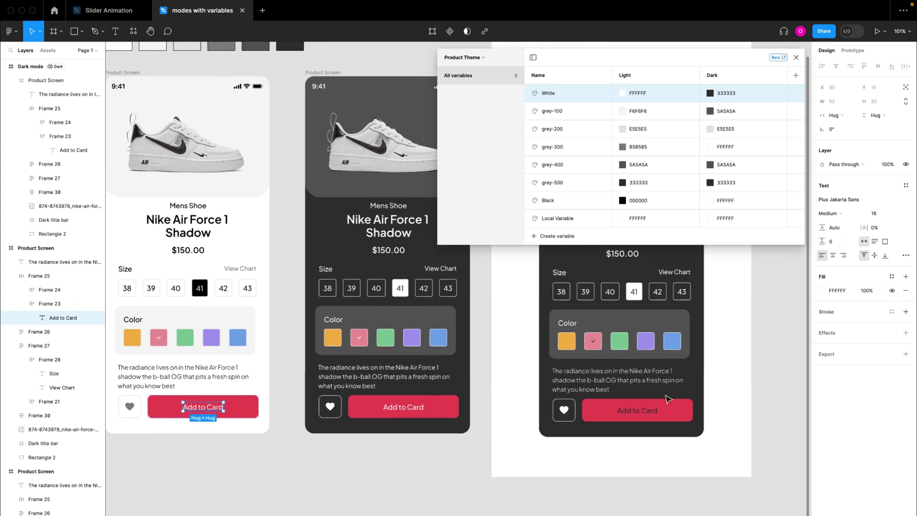
Step: Detach the White variable from the Add to Card label's fill in the Dark mode frame and set that fill to FFFFFF
left_click(646, 419)
double_click(642, 413)
double_click(641, 411)
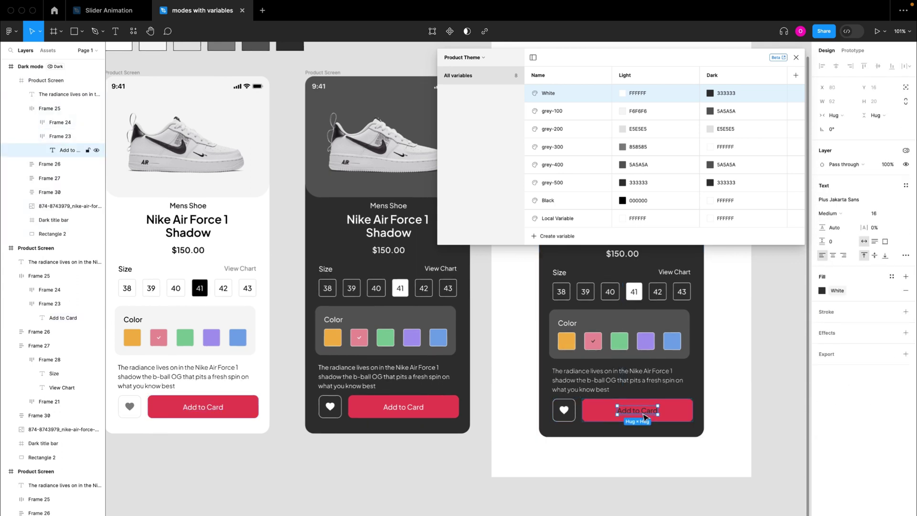
left_click(892, 291)
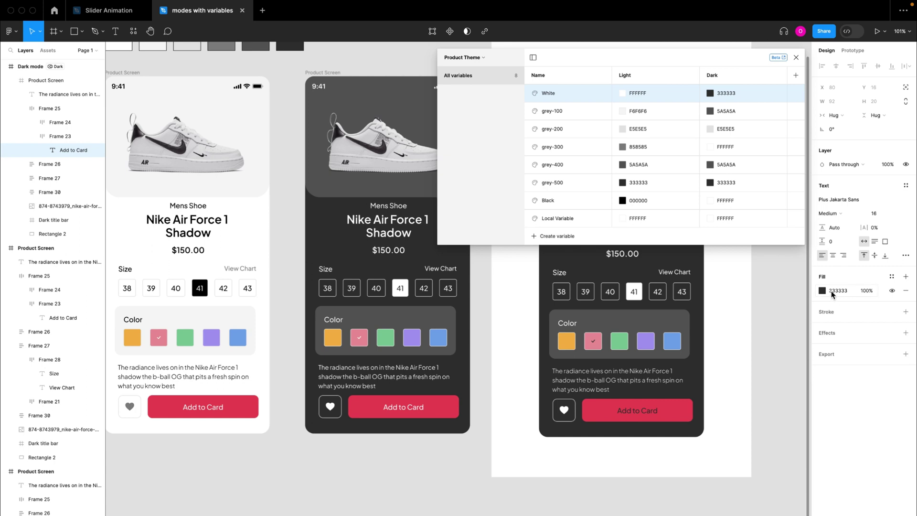
left_click(838, 290)
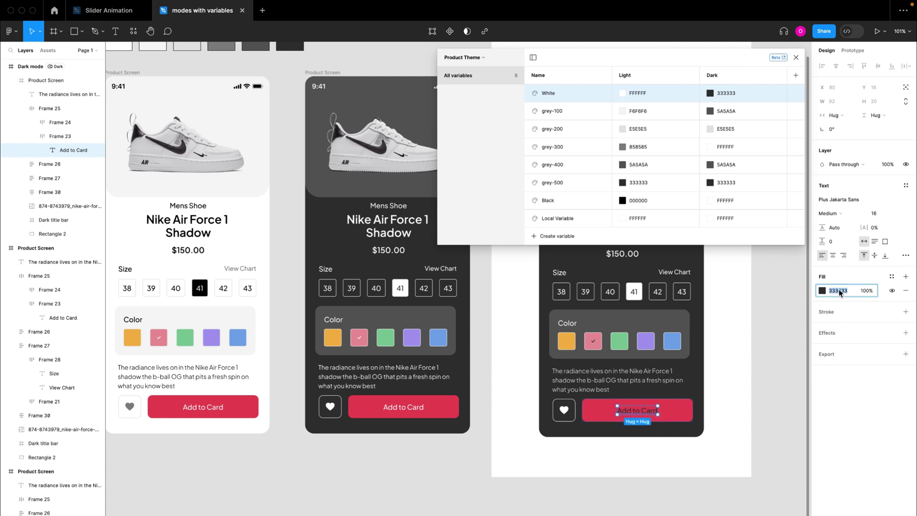
type("fffff")
key("Return")
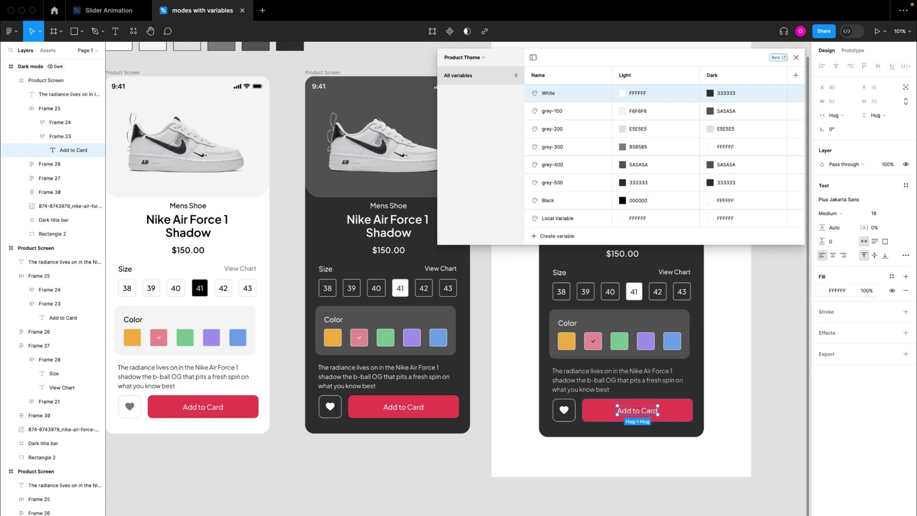
left_click(760, 384)
Step: Duplicate the Dark mode frame beside the original and set the copy's Product Theme to Light
scroll(759, 382, "right", 10)
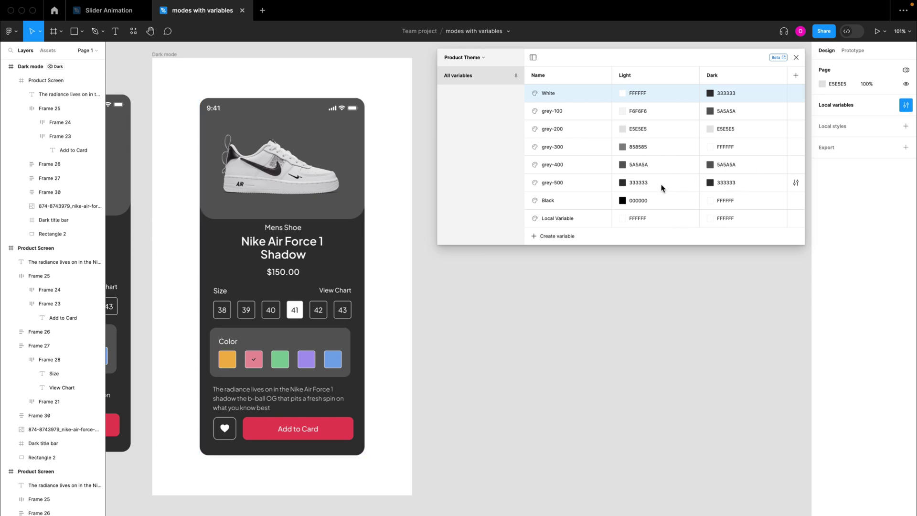
left_click(796, 59)
scroll(616, 214, "down", 5)
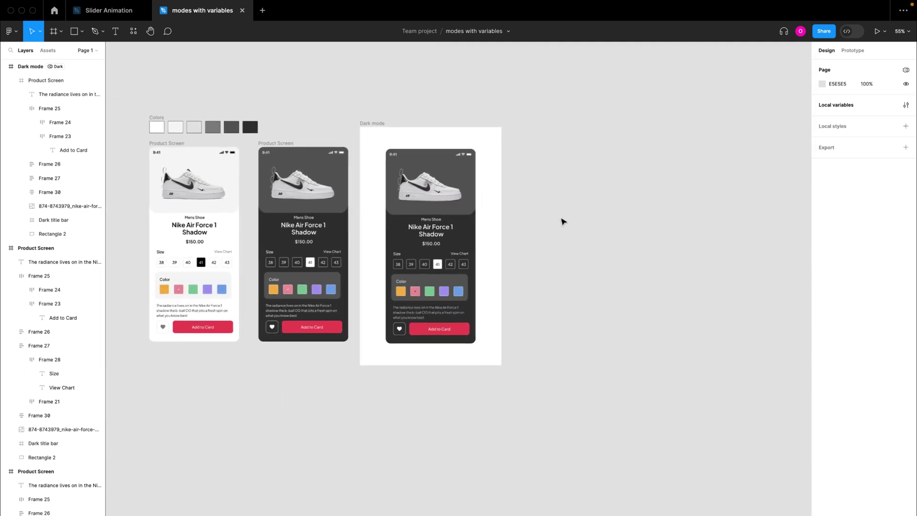
scroll(563, 221, "right", 2)
left_click(342, 136)
left_click_drag(343, 136, 503, 137)
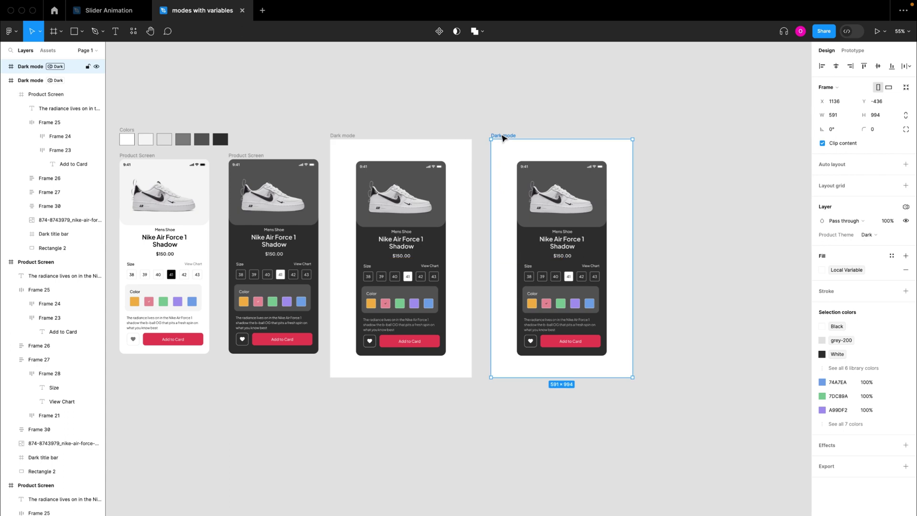
left_click(876, 238)
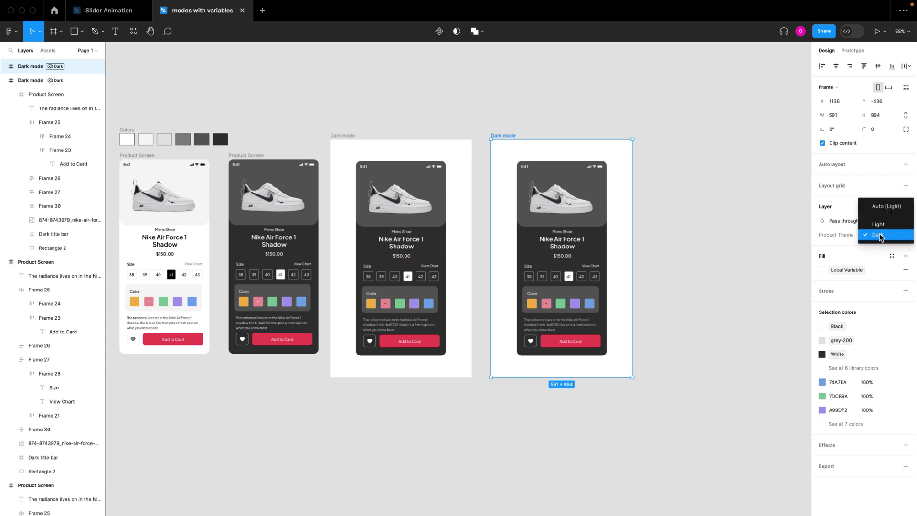
left_click(878, 224)
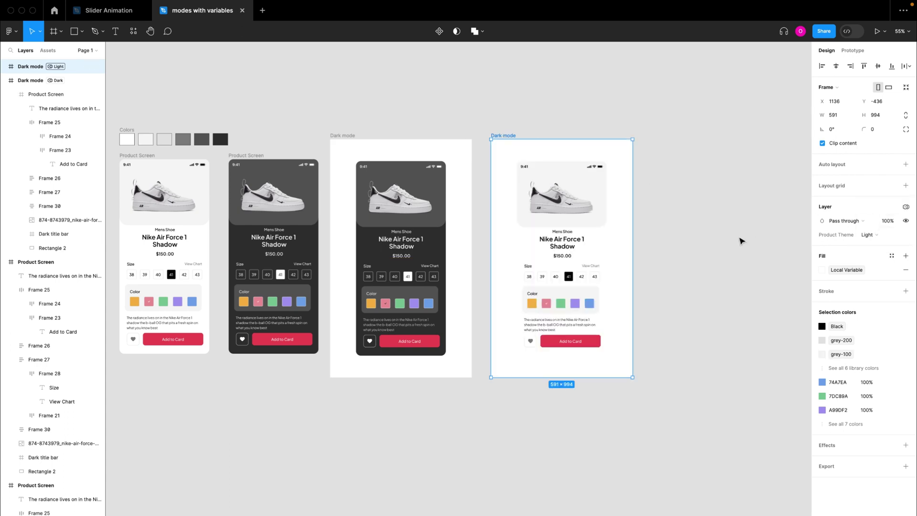
Step: Delete the Product Screen inside each of the two Dark mode frames
left_click(593, 229)
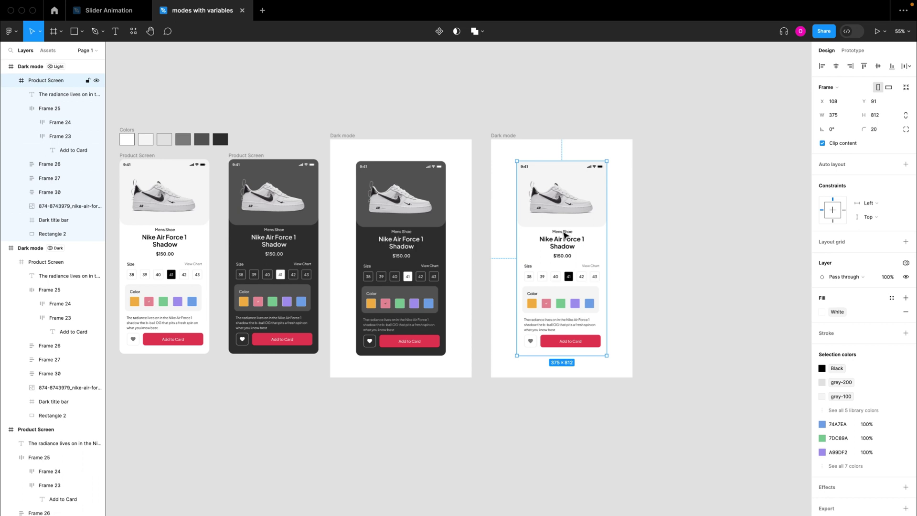
key("Delete")
left_click(435, 225)
key("Delete")
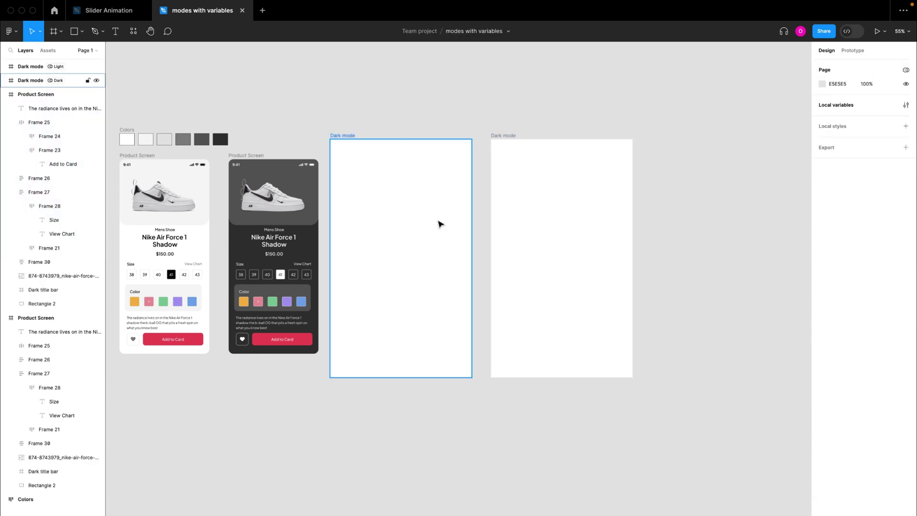
Step: Move the empty Dark-theme frame up against the Light-theme frame and delete the original dark Product Screen
left_click_drag(385, 161, 406, 162)
scroll(447, 174, "left", 5)
scroll(447, 174, "down", 1)
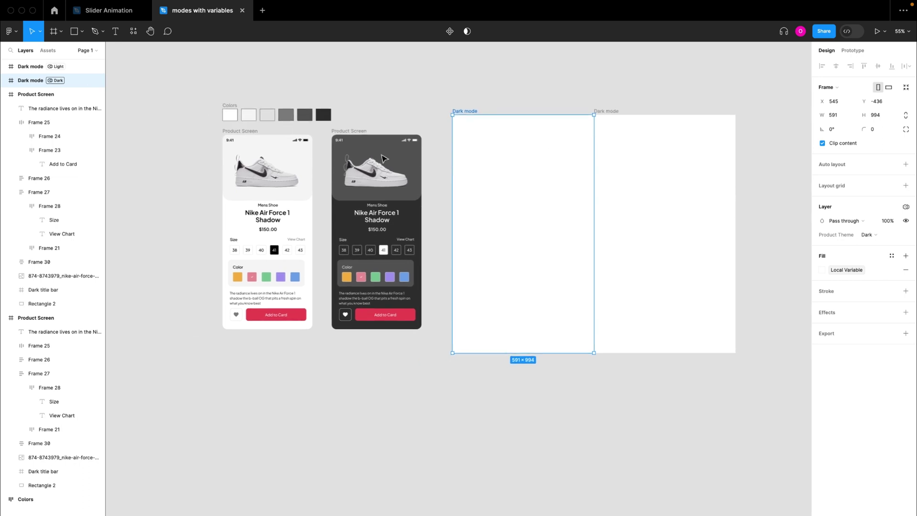
left_click(349, 135)
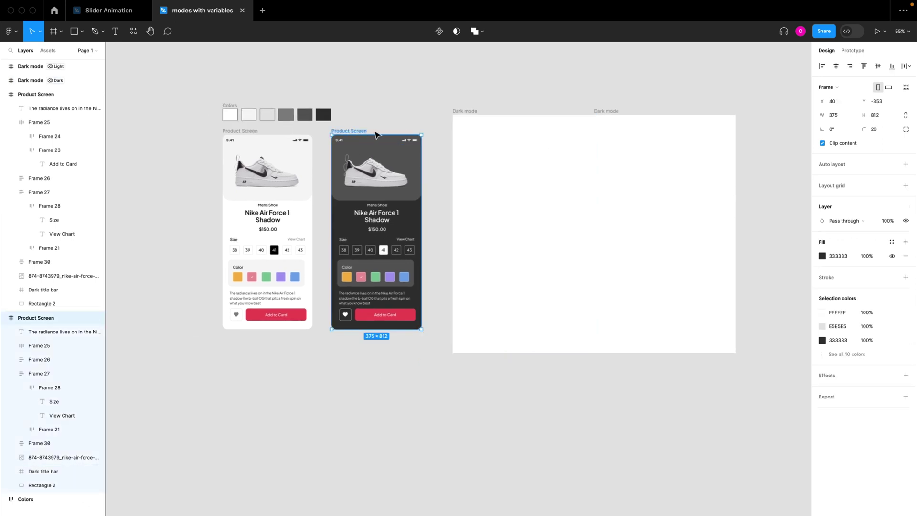
key("Delete")
Step: Move the Colors swatches and the light Product Screen together closer to the two Dark mode frames
left_click(244, 131)
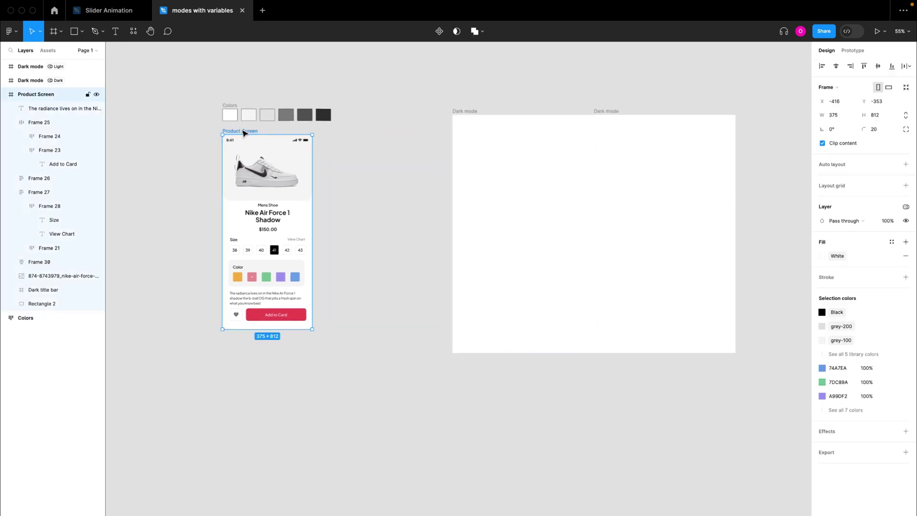
scroll(302, 226, "up", 1)
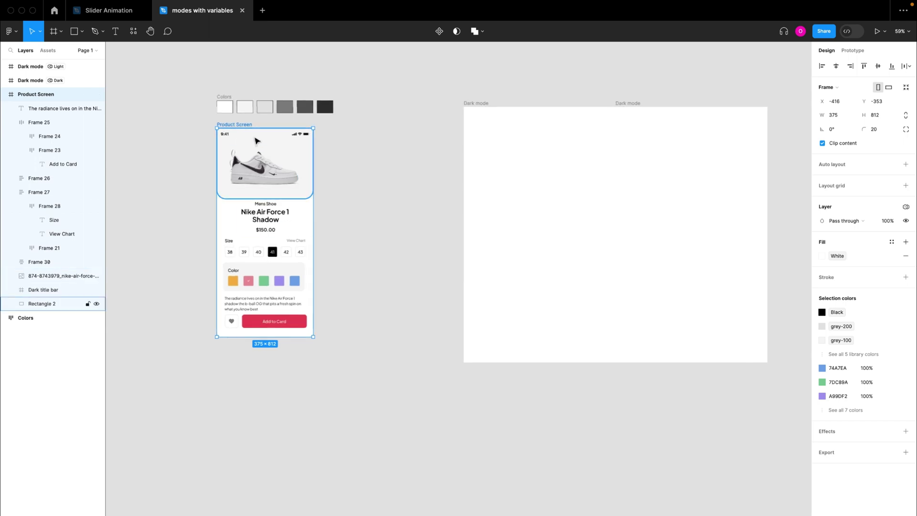
left_click_drag(184, 90, 375, 396)
left_click_drag(292, 264, 383, 270)
left_click(272, 207)
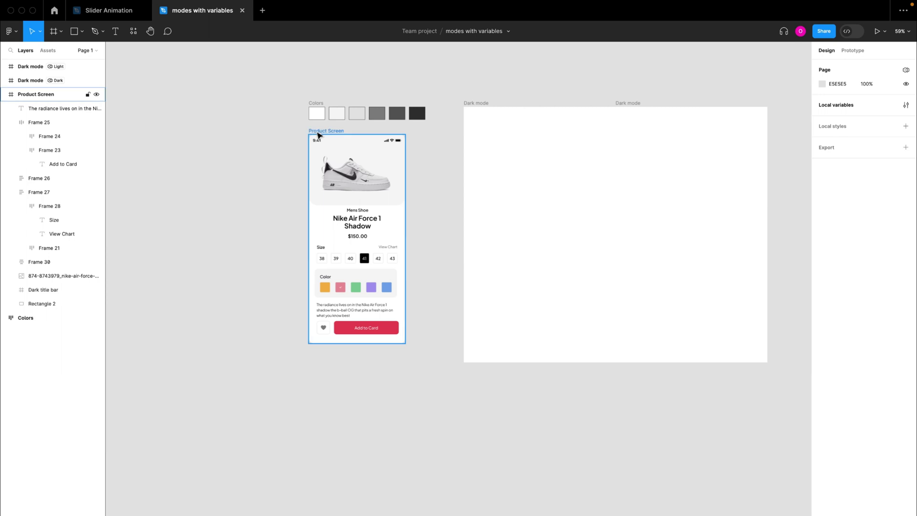
Step: Place a copy of the light Product Screen inside each of the two Dark mode frames
left_click(319, 135)
left_click_drag(319, 135, 683, 168)
Step: Move the Light-theme frame to X 1167 to leave a gap, and reposition its Product Screen at X 108, Y 81
left_click(632, 103)
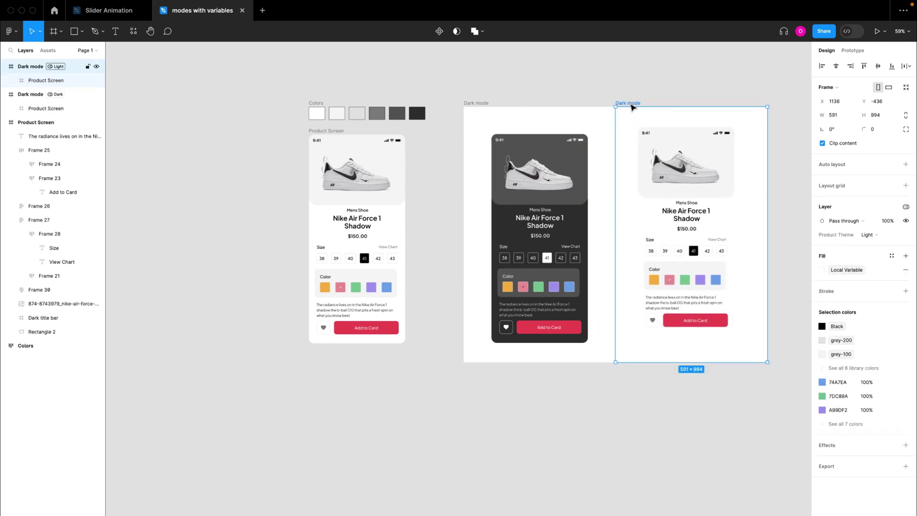
left_click_drag(632, 107, 641, 107)
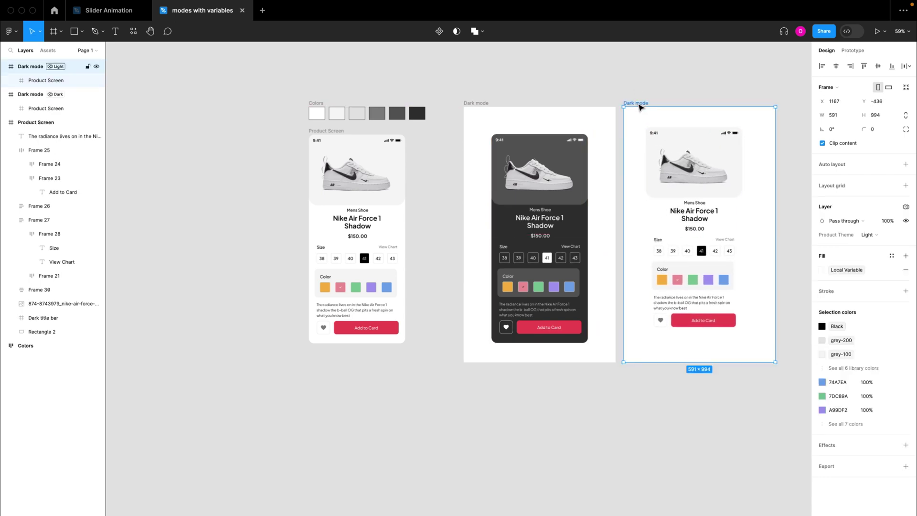
left_click(689, 179)
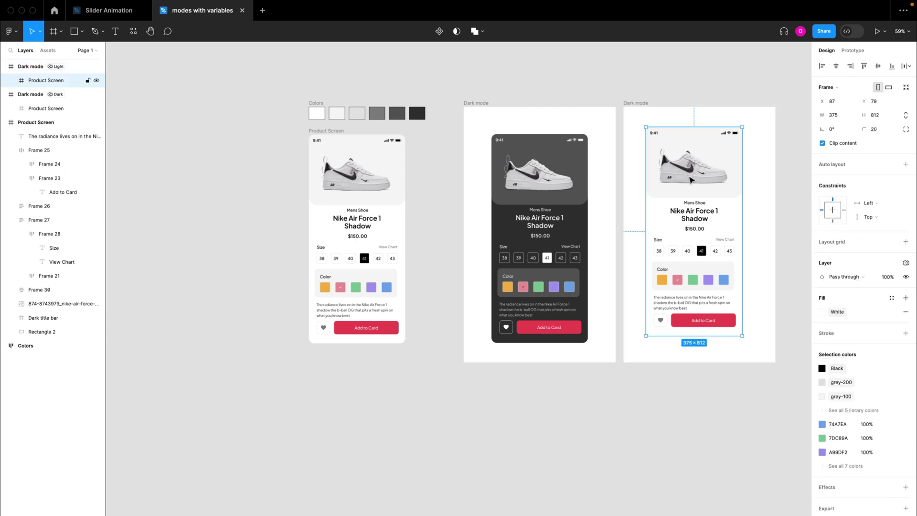
left_click_drag(688, 181, 695, 180)
scroll(693, 181, "right", 4)
scroll(693, 180, "up", 5)
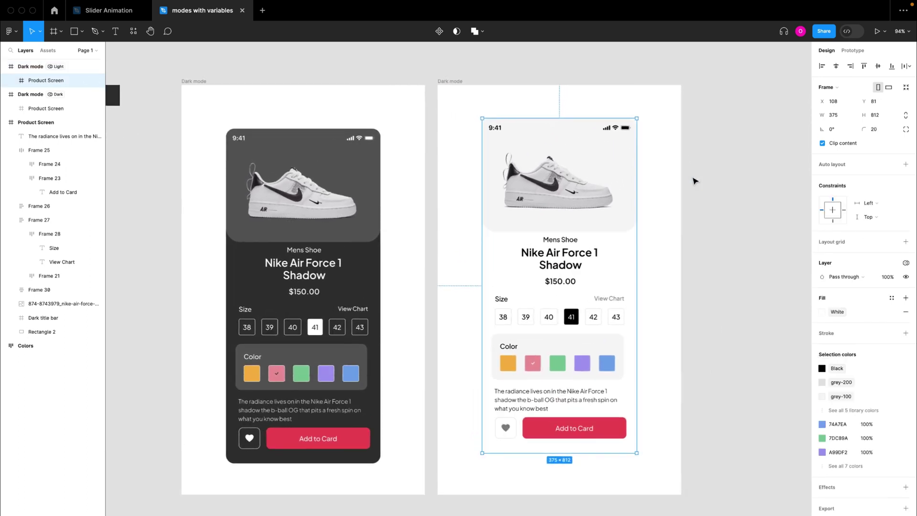